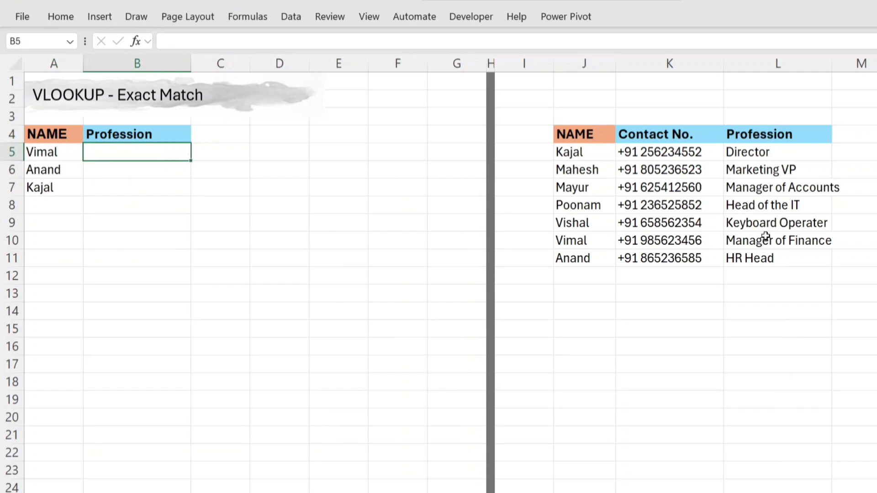
Copy the profession from L10 into B5 by hand and clear B5 again.
click(769, 241)
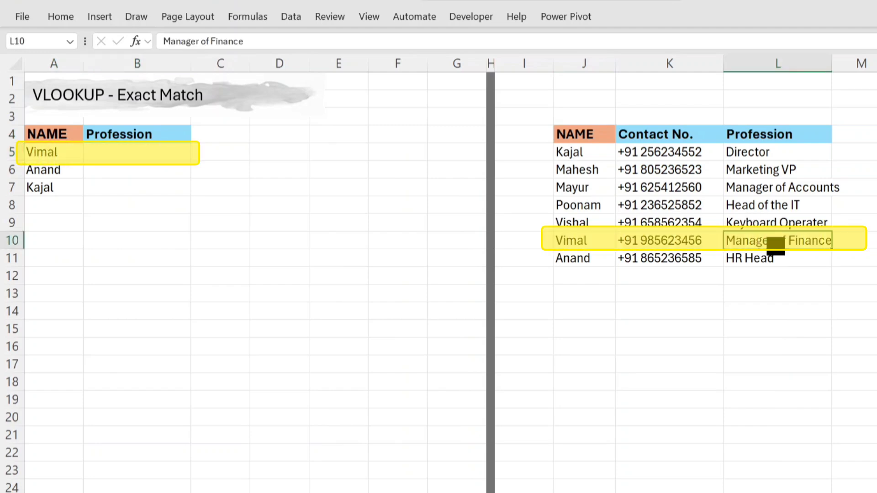
key(ctrl+c)
click(165, 158)
key(ctrl+v)
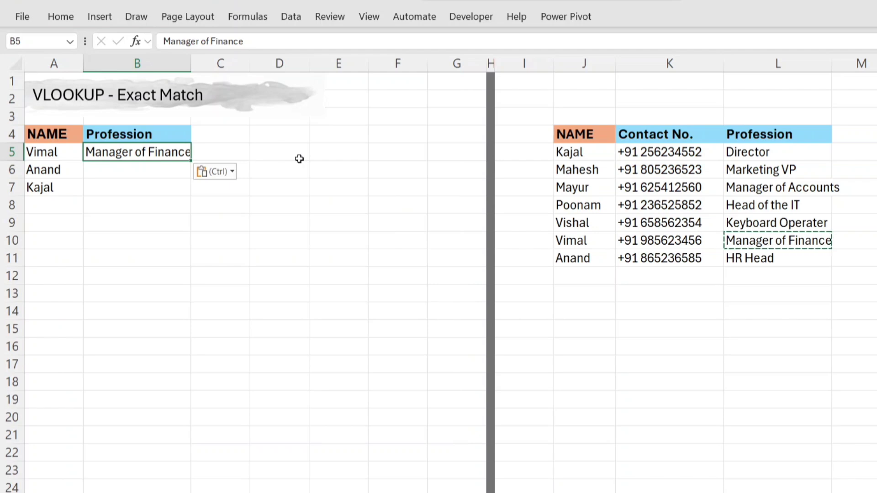
key(Delete)
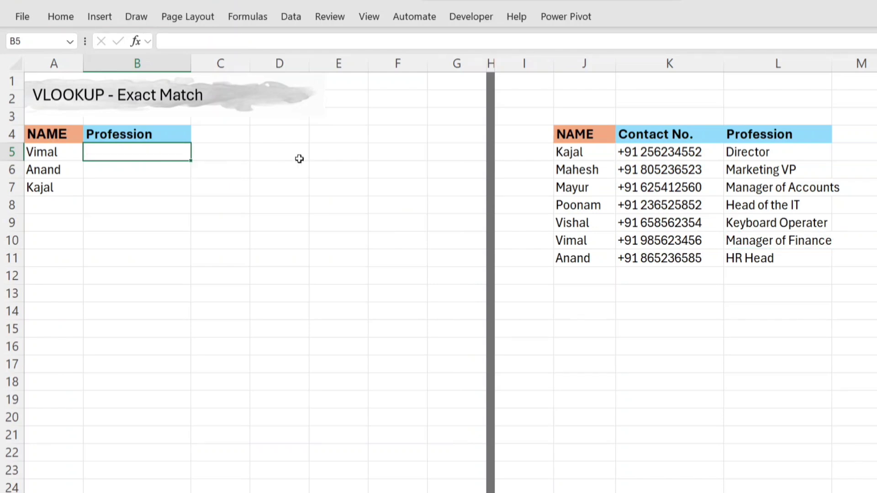
Start a VLOOKUP formula in B5 with A5 as the lookup value.
text(=VL)
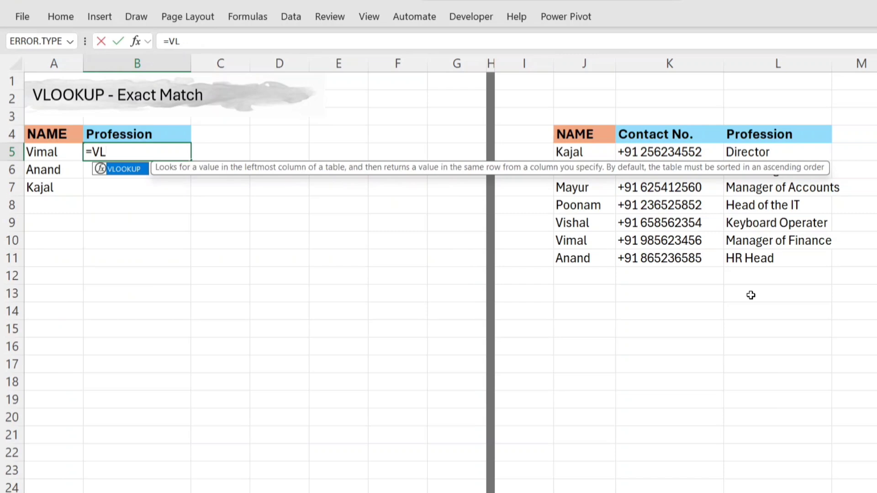
key(Tab)
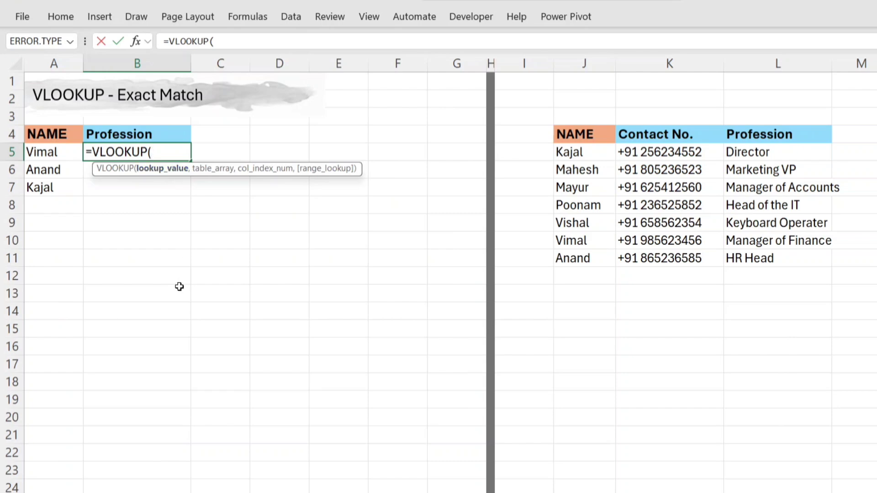
click(37, 153)
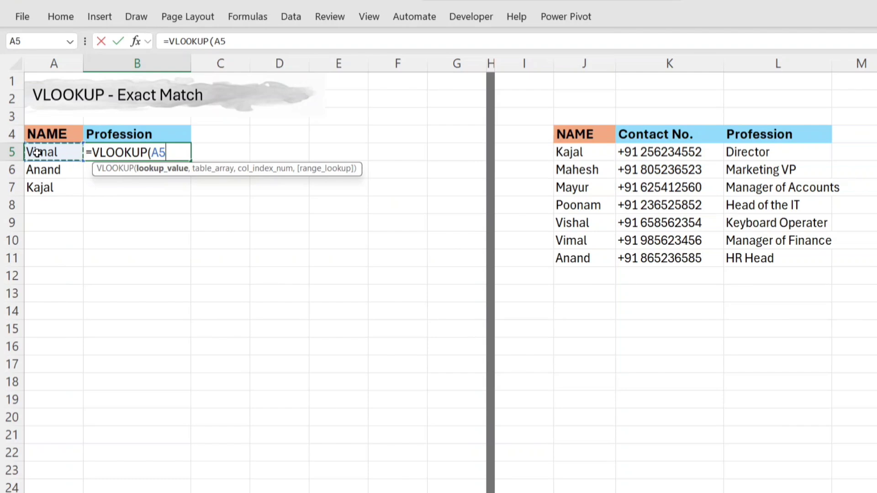
text(,)
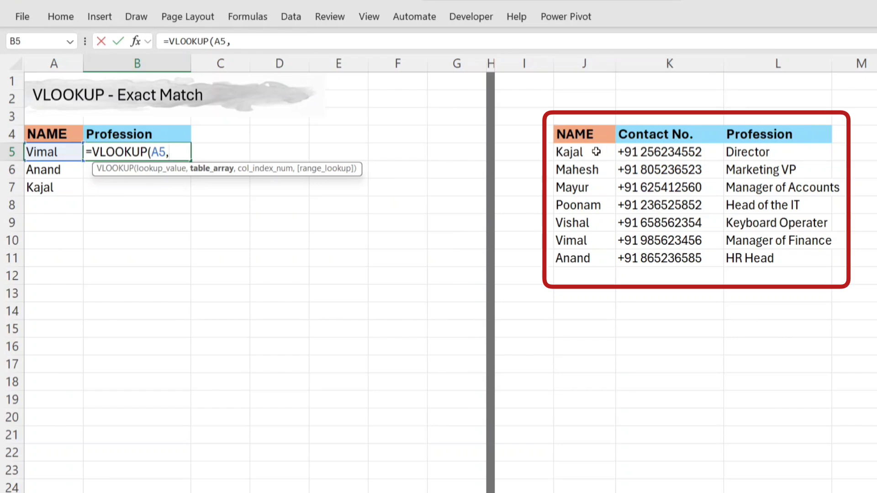
Set the table array of the VLOOKUP formula to J4:L11, including the header row.
click(580, 134)
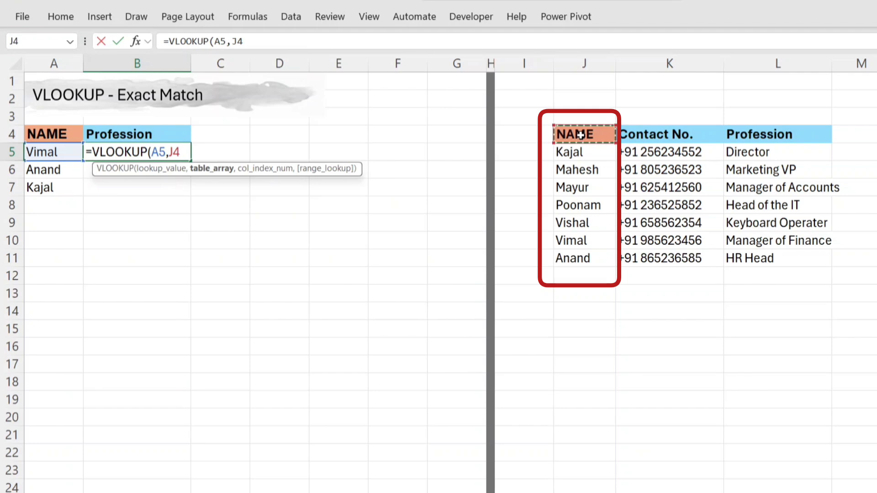
key(shift+Right)
key(shift+Right)
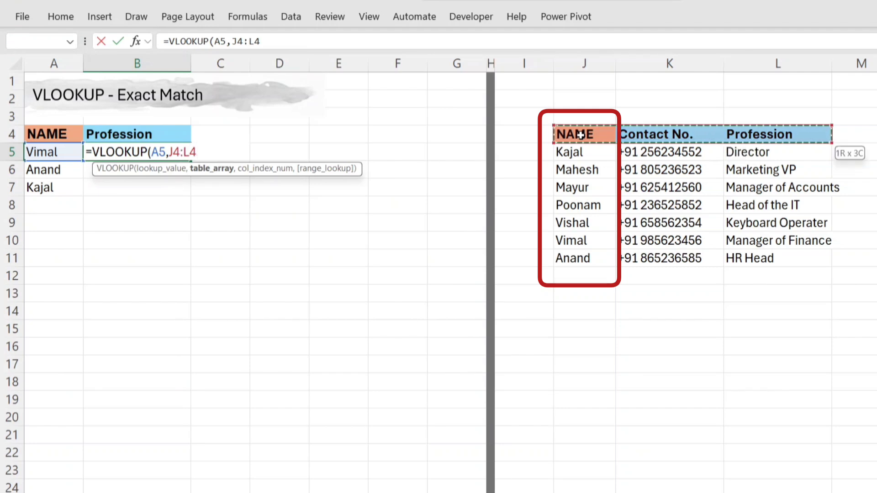
key(shift+Down)
key(shift+Down)
key(shift+Down)
key(shift+Down)
key(shift+Down)
key(shift+Down)
key(shift+Down)
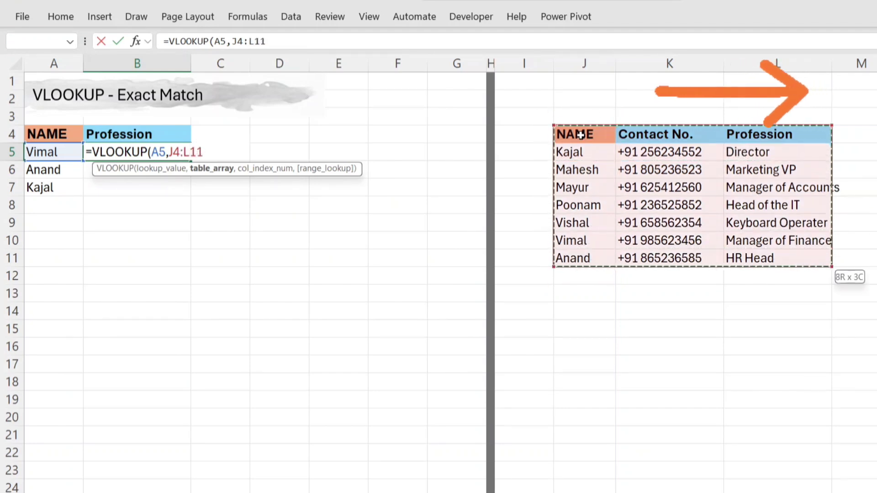
text(,)
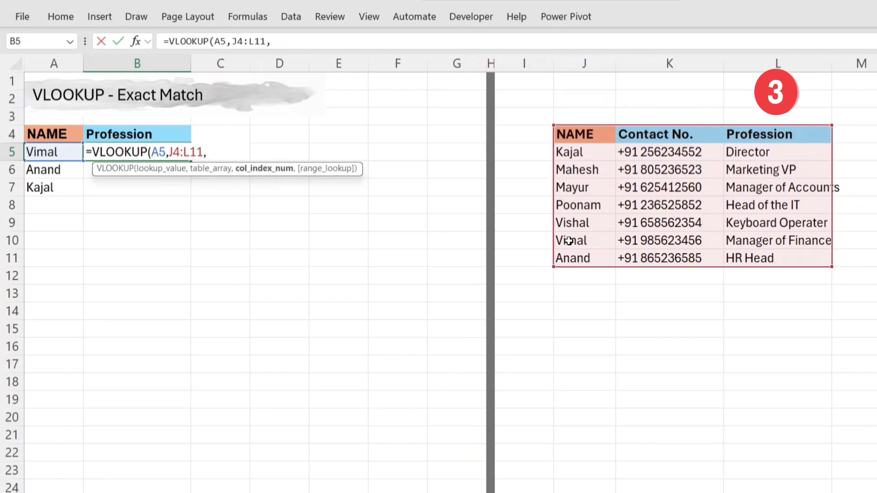
Set the VLOOKUP column index to 3 and complete the B5 formula without a range lookup argument.
text(3)
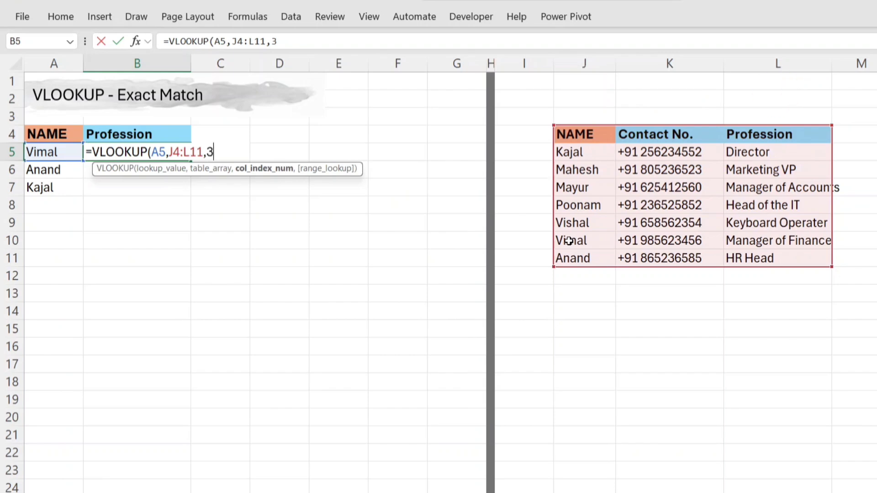
text())
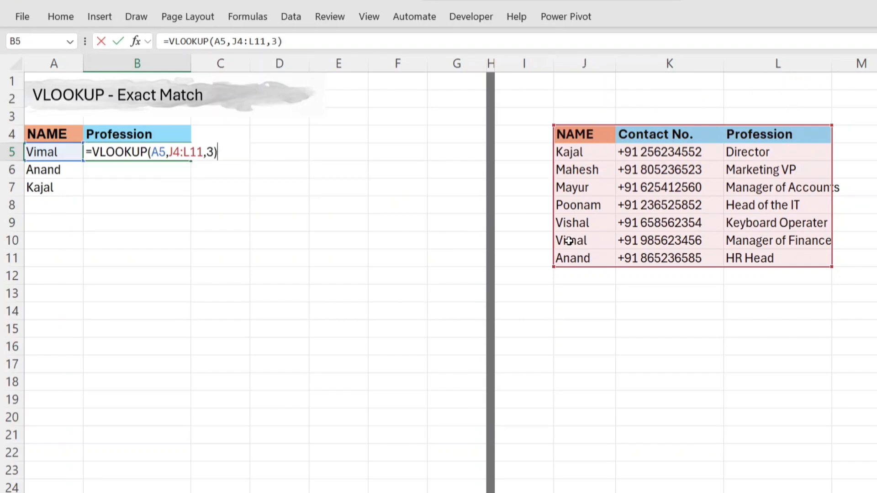
key(Return)
key(Up)
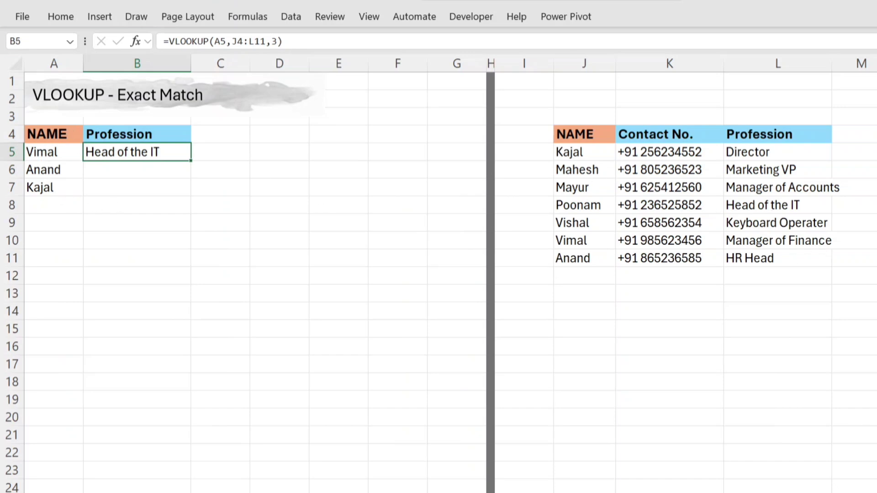
Add FALSE as the range lookup argument of the B5 VLOOKUP formula for an exact match.
click(803, 203)
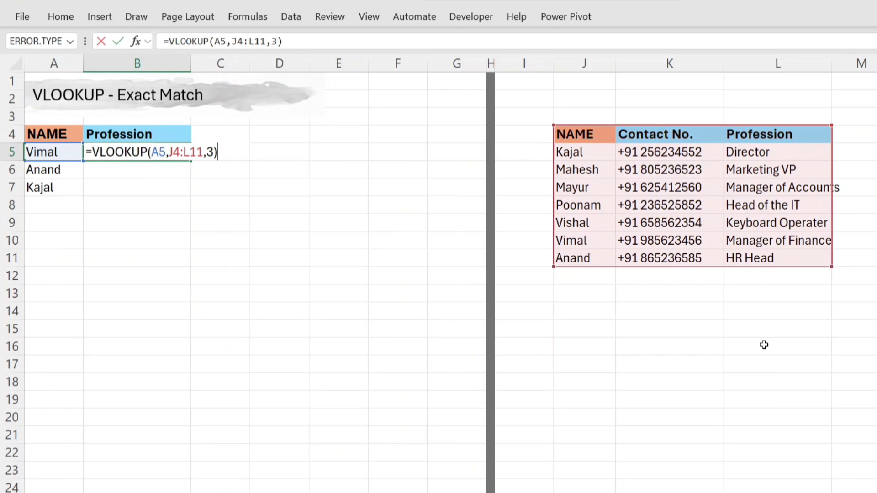
key(Left)
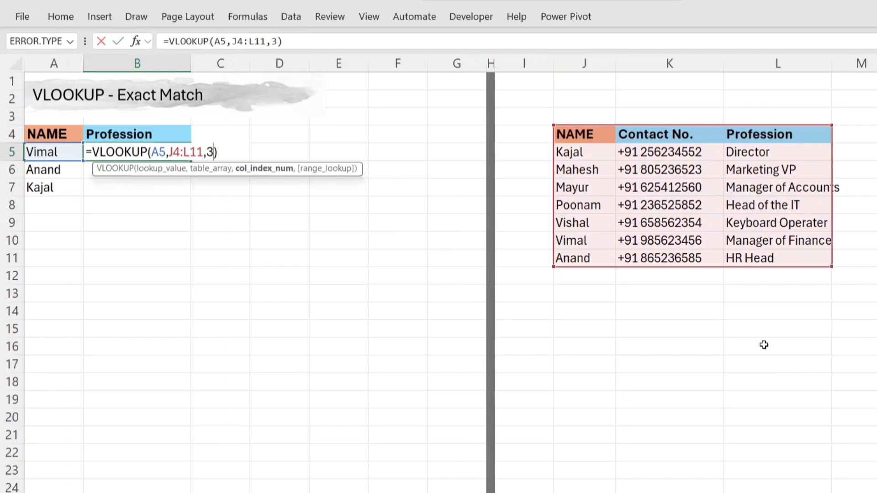
text(,)
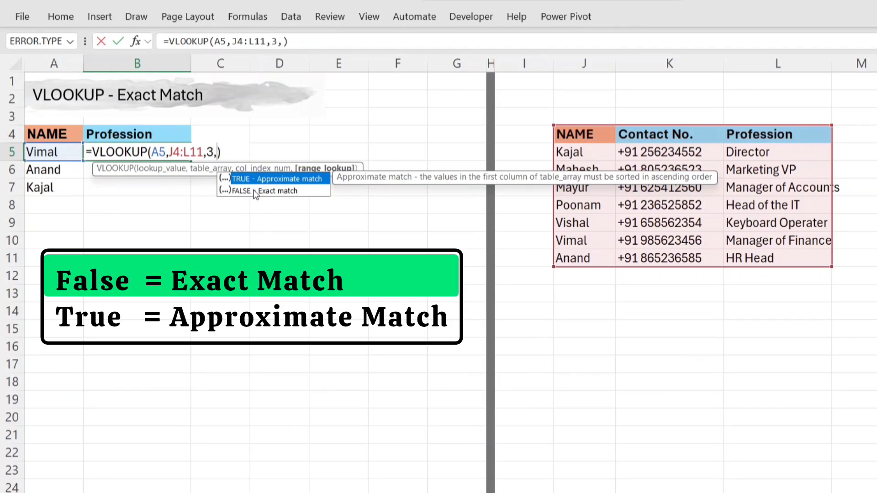
text(FAL)
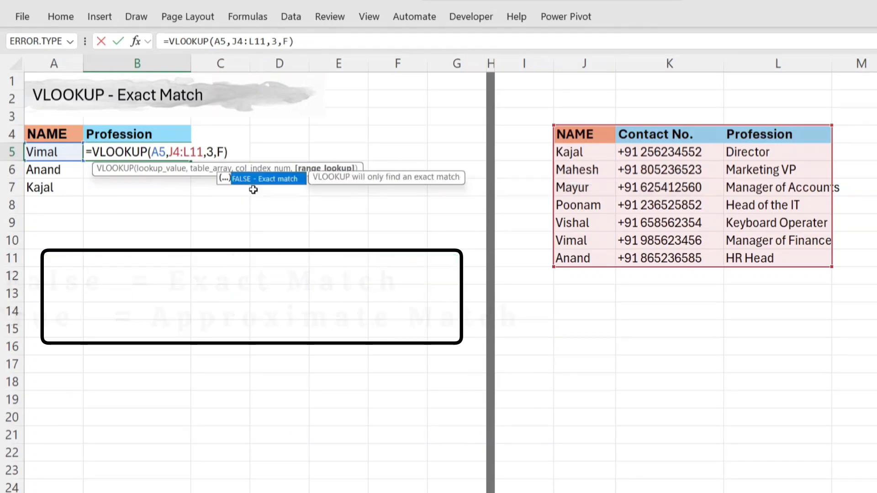
text(SE)
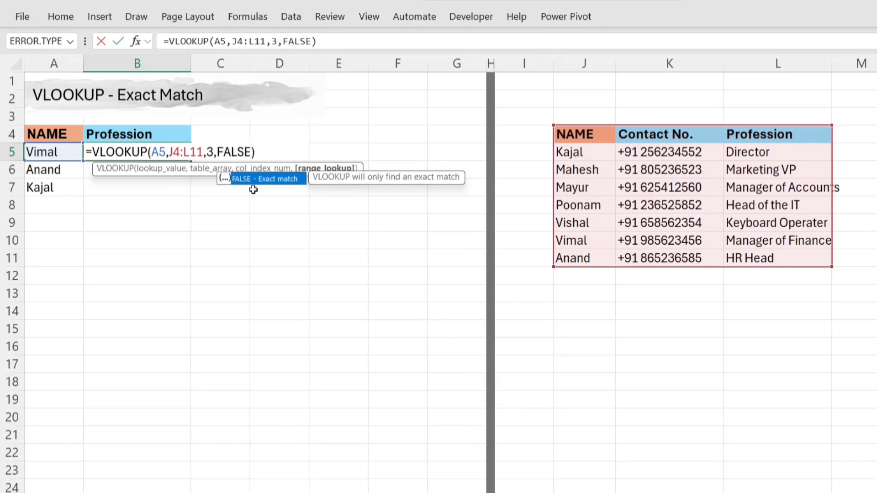
key(Return)
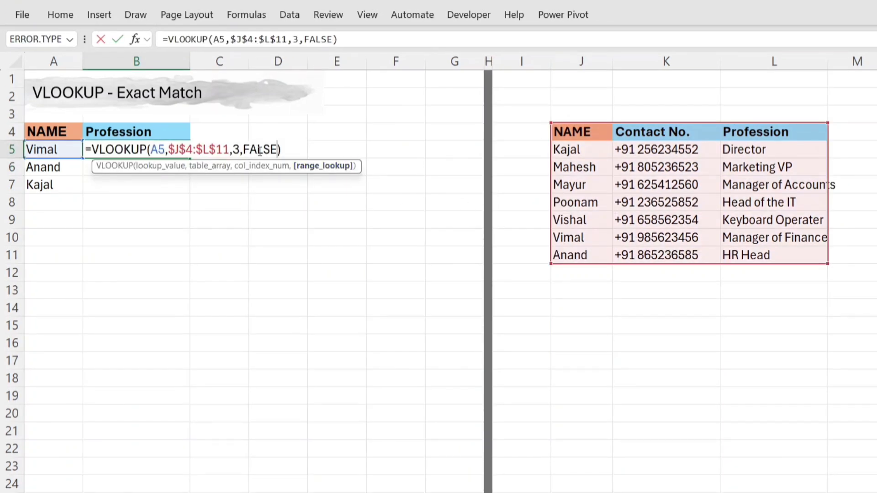
Replace FALSE with 0 as the range lookup argument in the B5 VLOOKUP formula.
key(BackSpace)
key(BackSpace)
key(BackSpace)
key(BackSpace)
key(BackSpace)
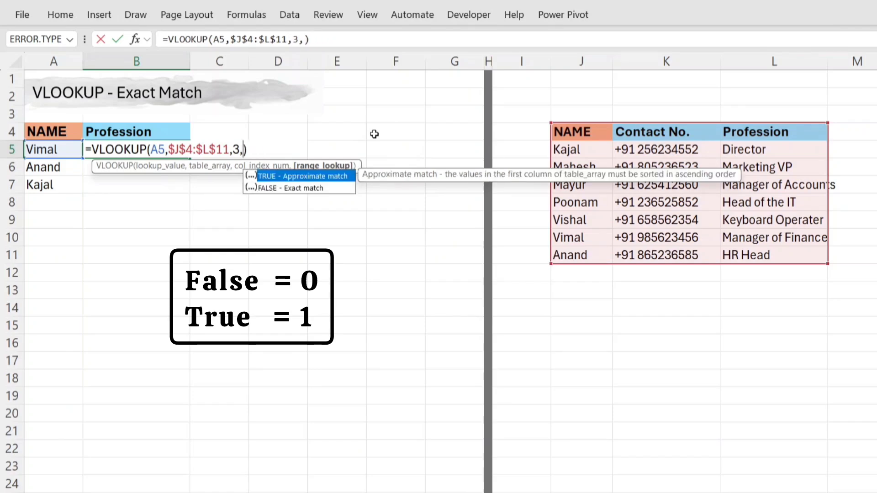
text(0)
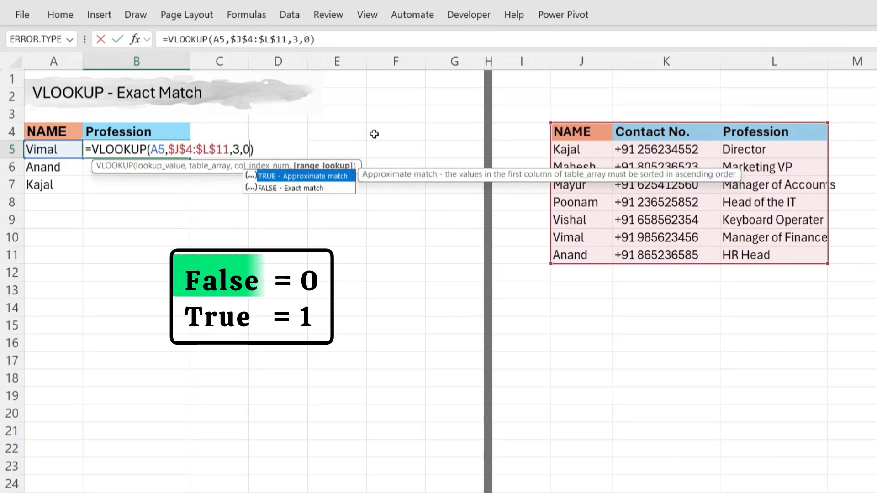
key(Return)
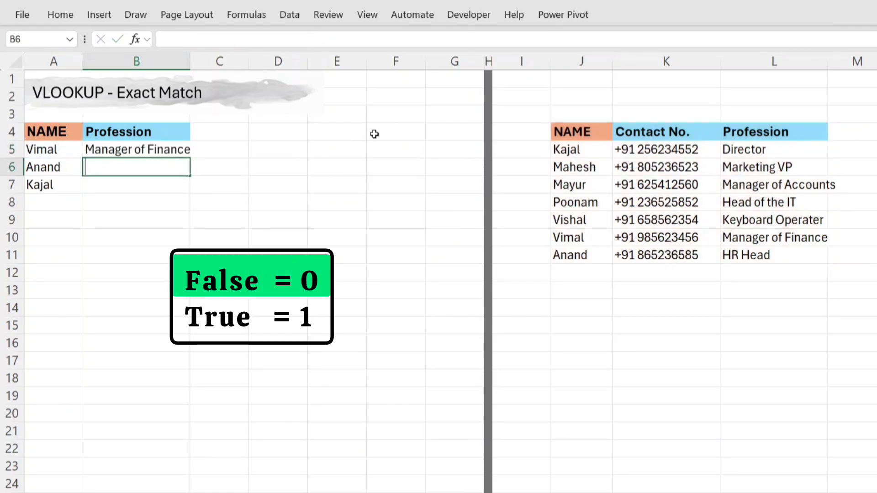
Change the range lookup argument in the B5 VLOOKUP formula to 1.
key(Up)
key(Right)
key(Left)
key(F2)
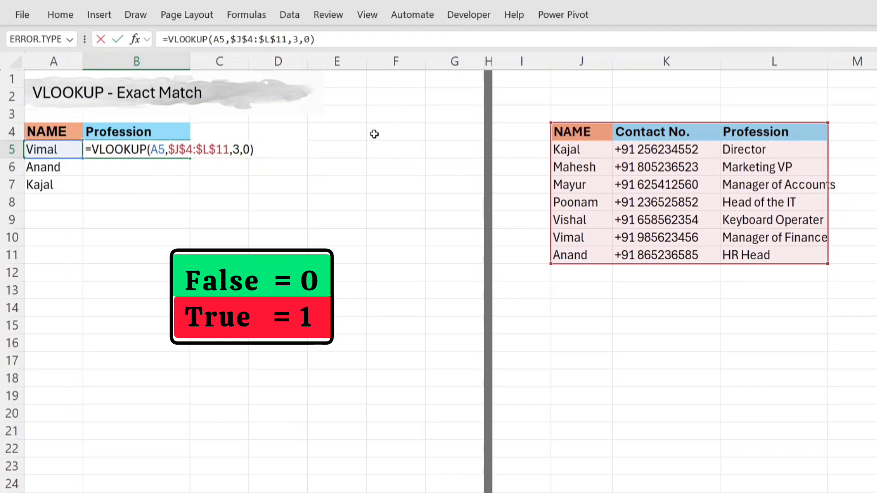
key(BackSpace)
text(1)
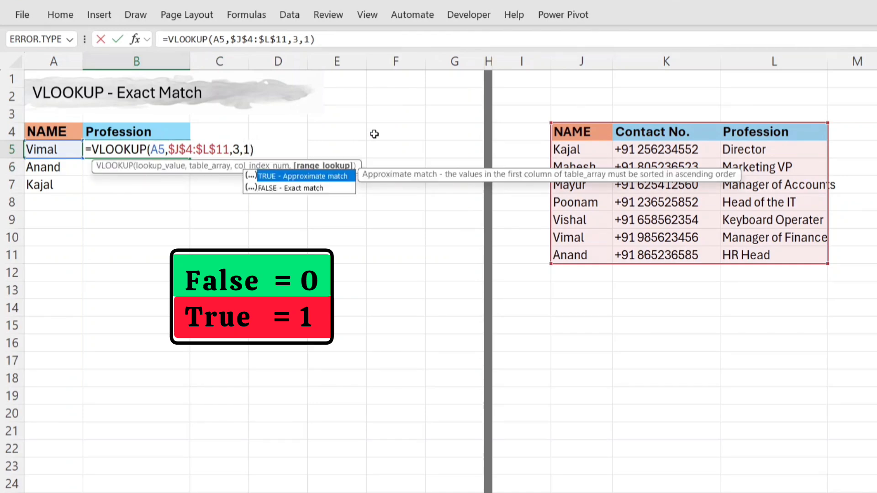
key(Return)
key(Up)
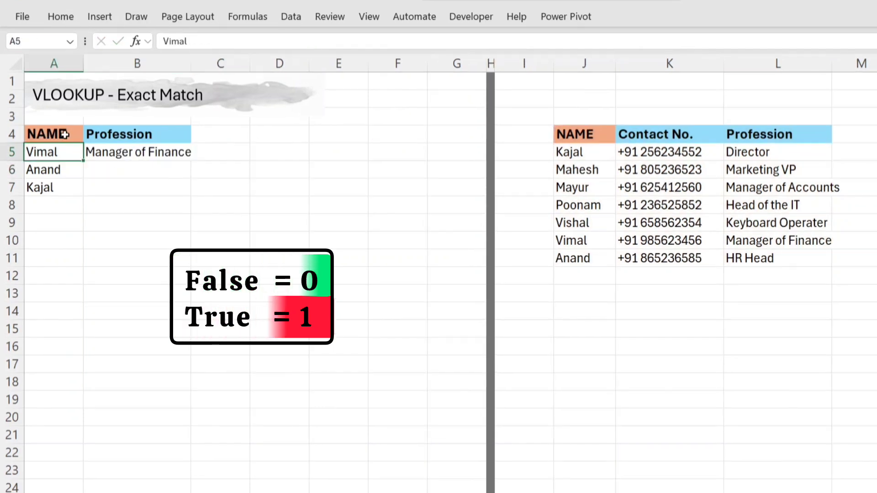
Fill the B5 VLOOKUP formula down to B7 and inspect the cell references in B7.
click(112, 151)
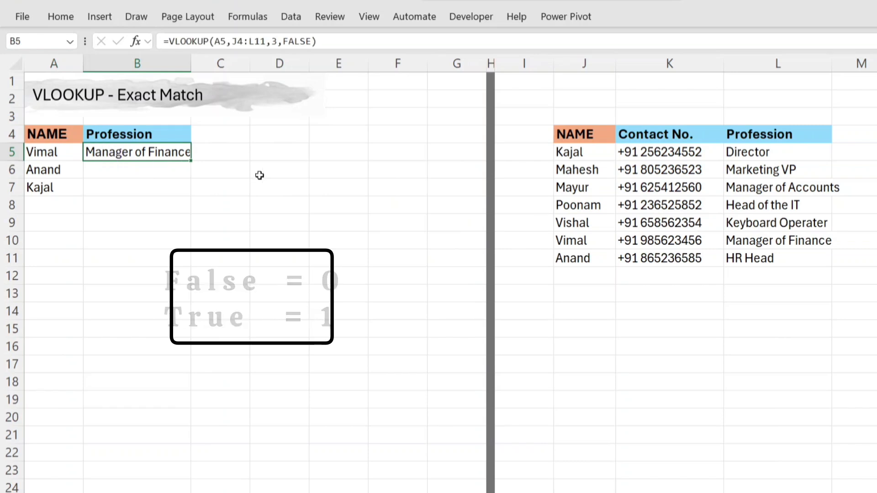
click(193, 158)
drag(193, 161, 206, 195)
click(112, 189)
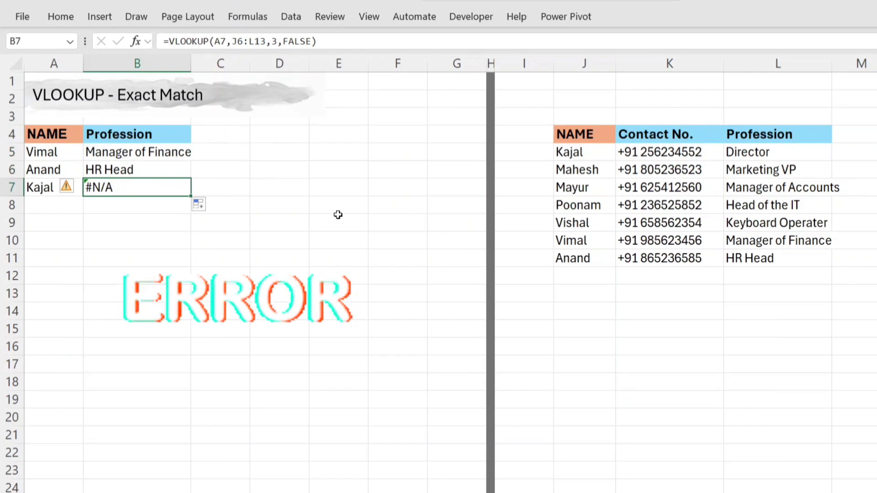
key(F2)
key(Escape)
Make the table array in the B5 VLOOKUP formula absolute as $J$4:$L$11.
key(Up)
key(Up)
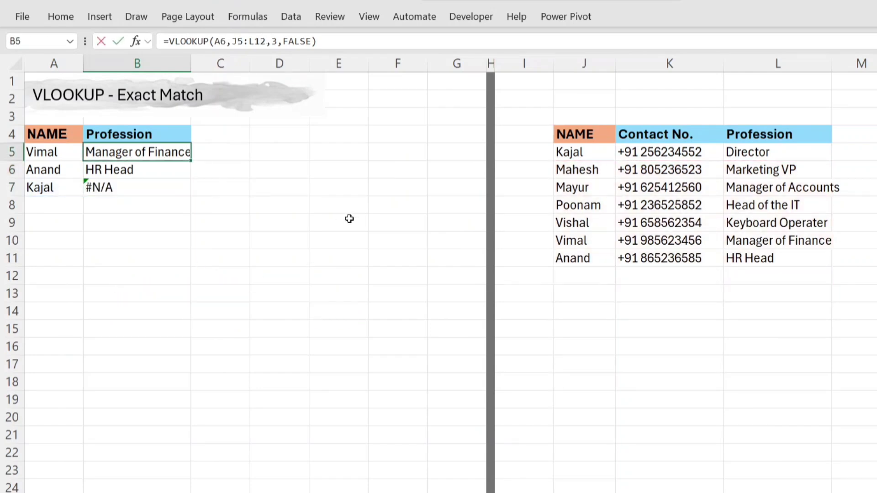
key(F2)
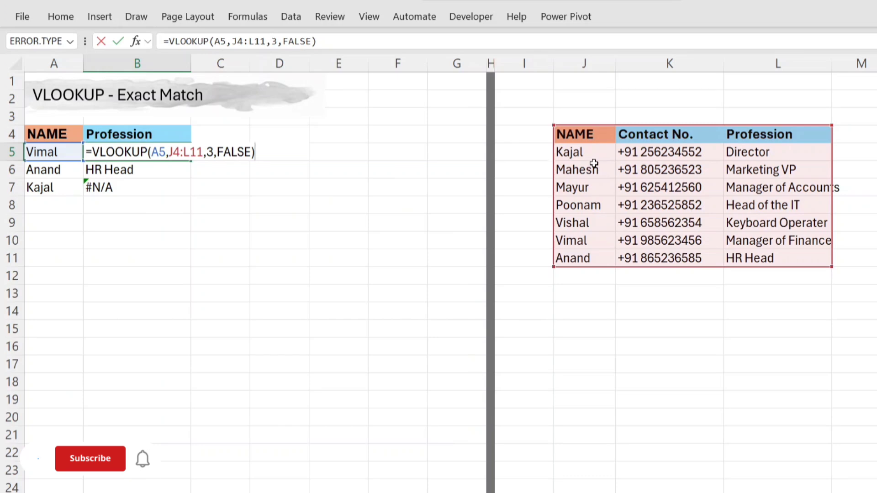
key(Left)
key(Left)
key(Left)
key(Left)
key(Left)
key(Left)
key(Left)
key(Left)
key(Left)
key(Left)
key(Left)
key(Left)
key(Left)
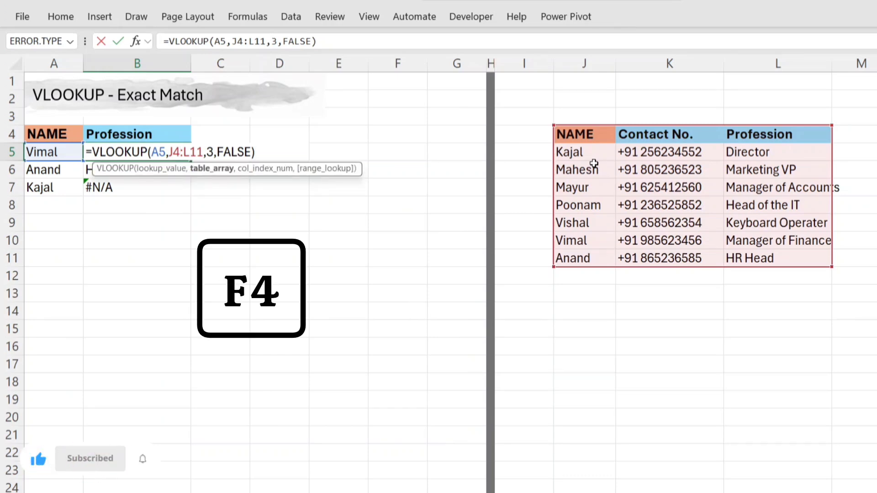
key(F4)
key(Right)
key(Right)
key(Right)
key(Right)
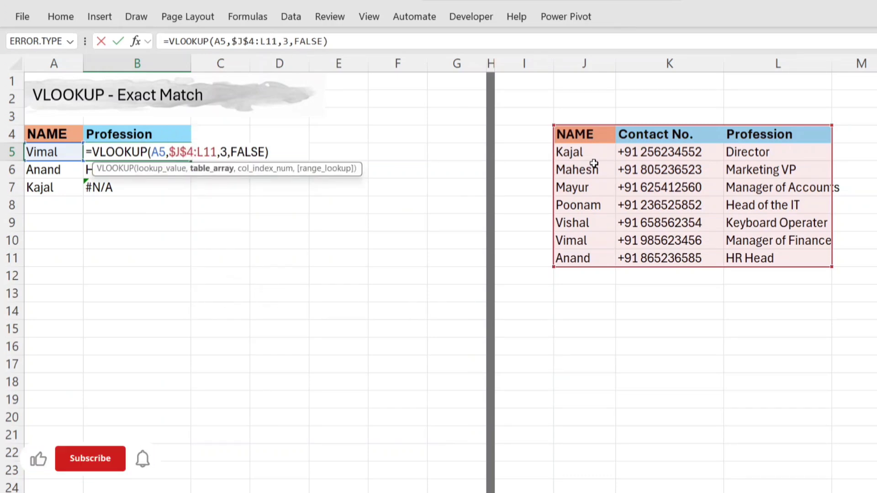
key(F4)
key(Return)
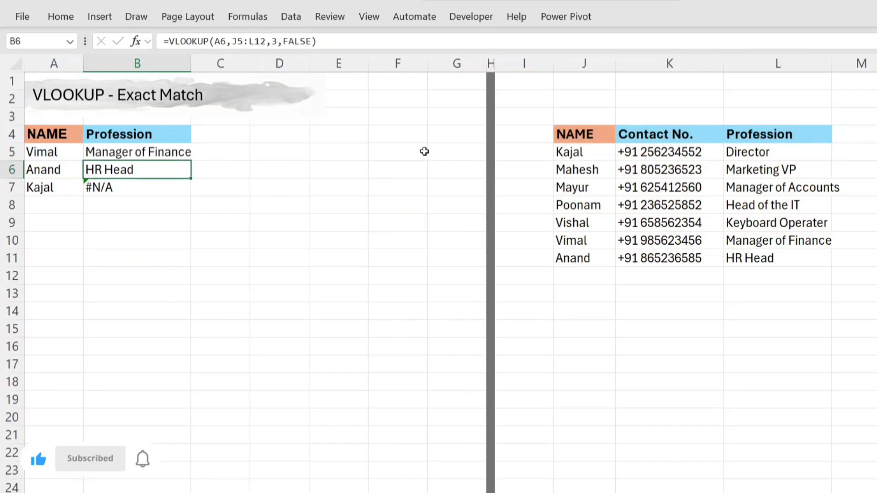
Fill the B5 formula with the absolute table range down to B7.
click(175, 154)
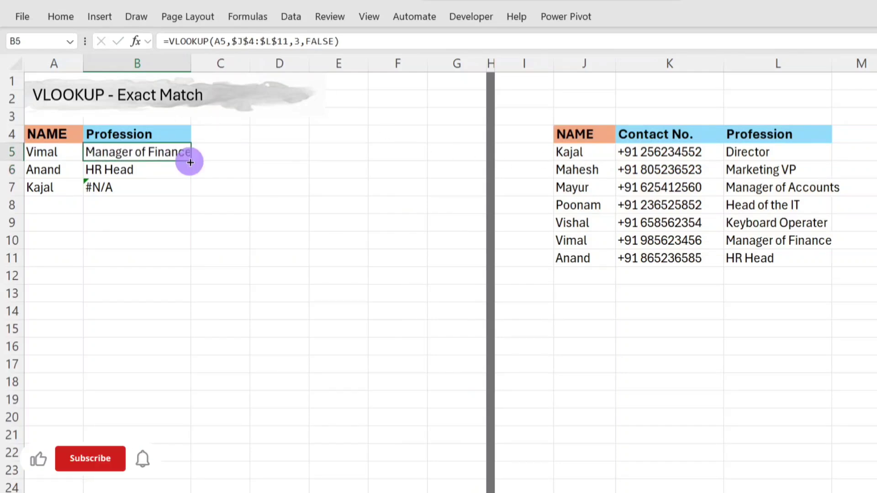
double_click(190, 161)
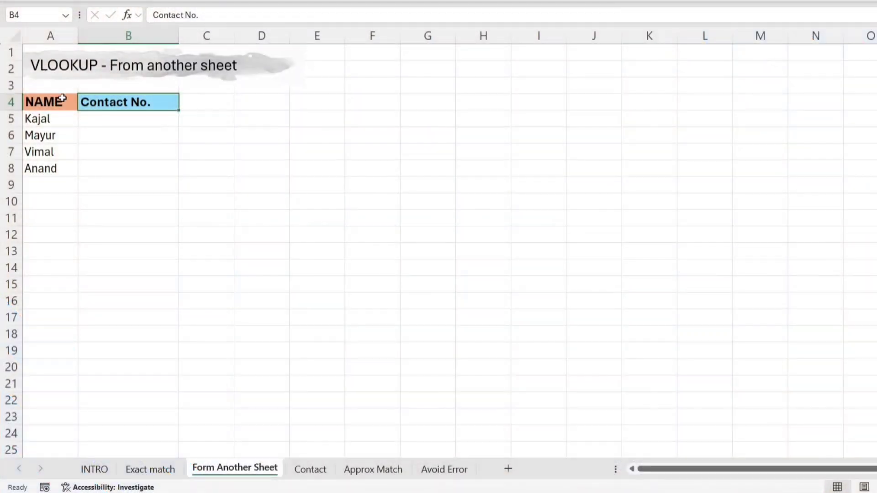
Start a VLOOKUP formula in B5 under Contact No. on the Form Another Sheet worksheet, with A5 as the lookup value.
click(66, 100)
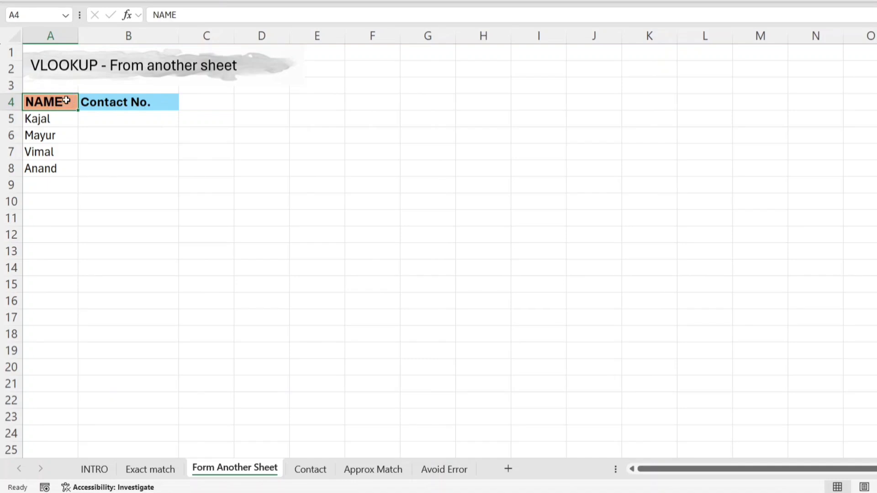
click(108, 116)
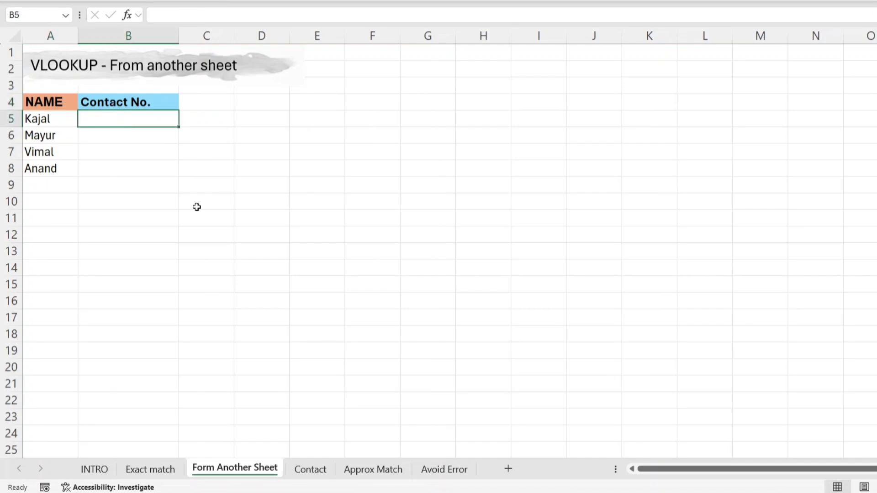
click(310, 469)
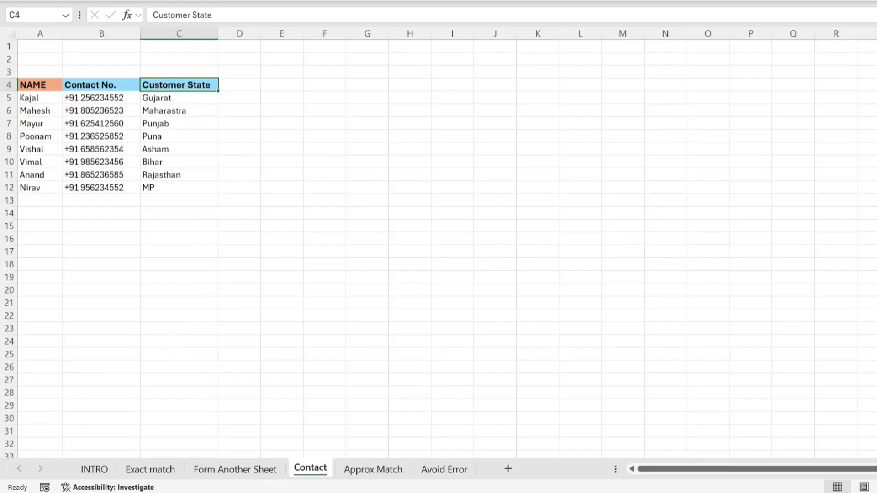
click(240, 468)
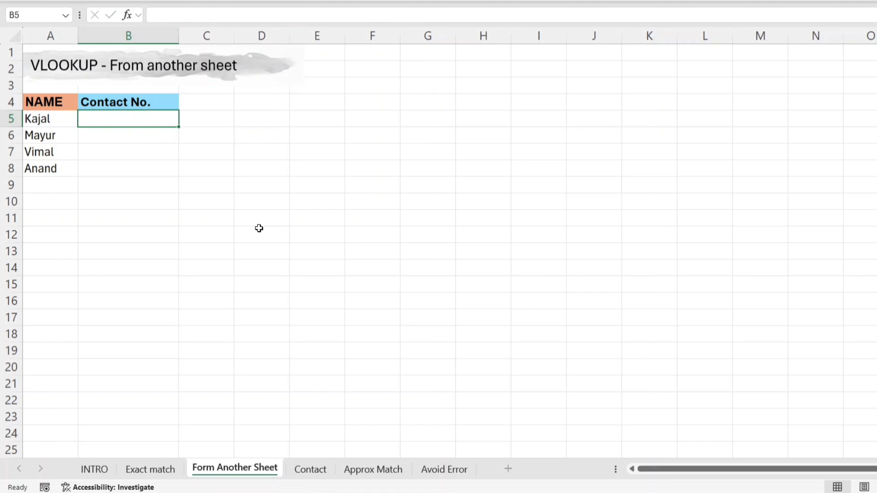
text(=VL)
key(Tab)
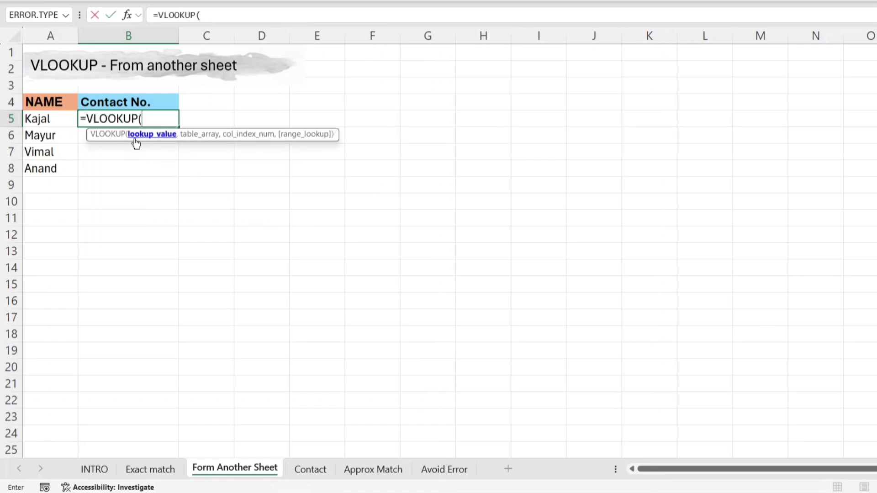
click(52, 121)
text(,)
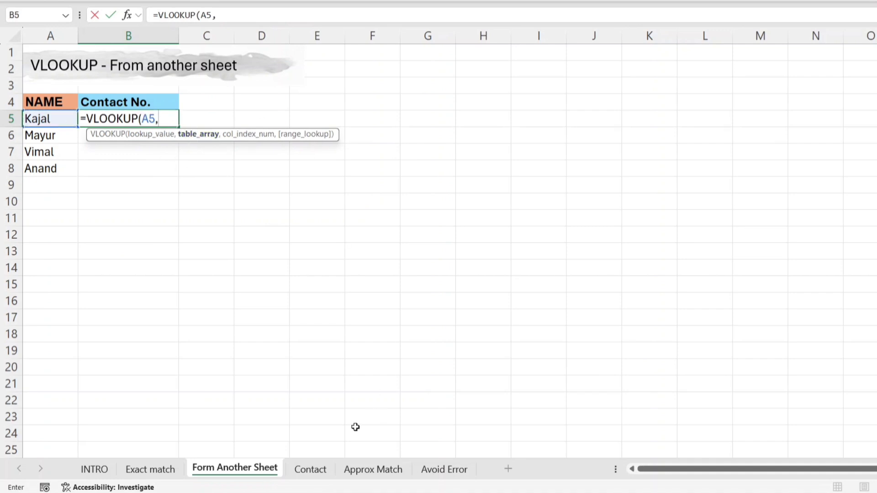
Set the table array of the VLOOKUP to the name and contact number columns on the Contact sheet, Contact!A4:B12.
click(313, 469)
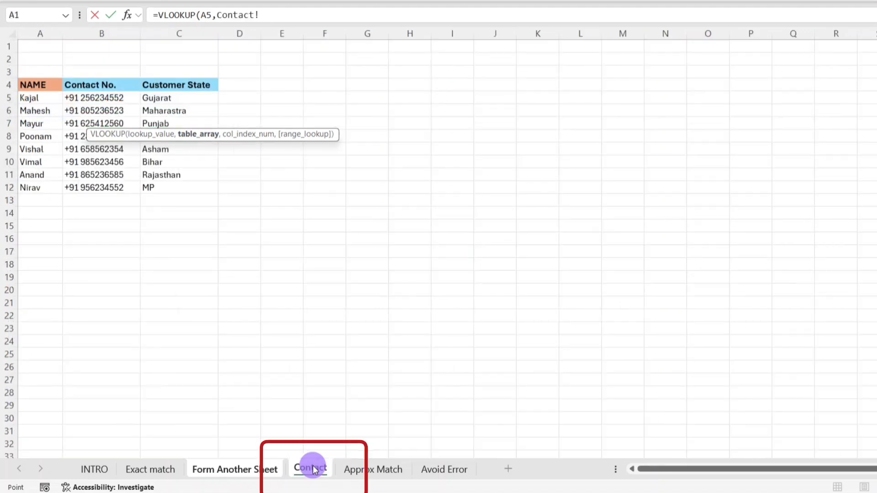
click(38, 85)
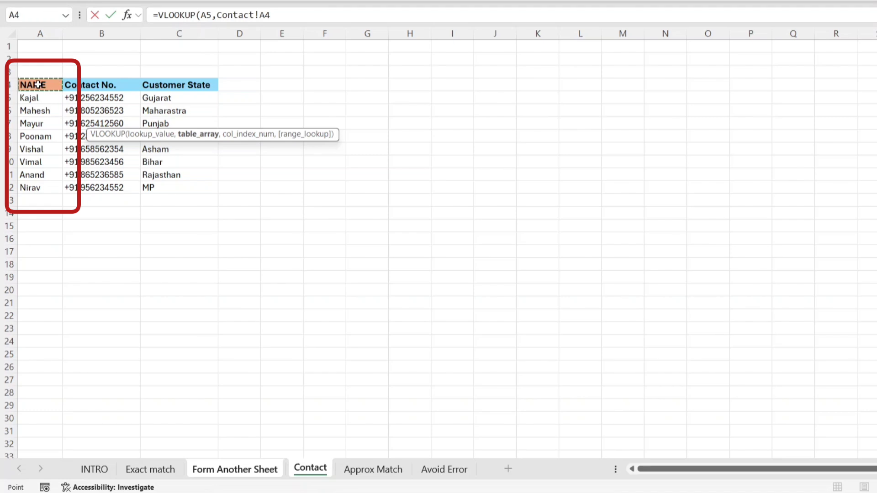
key(shift+Right)
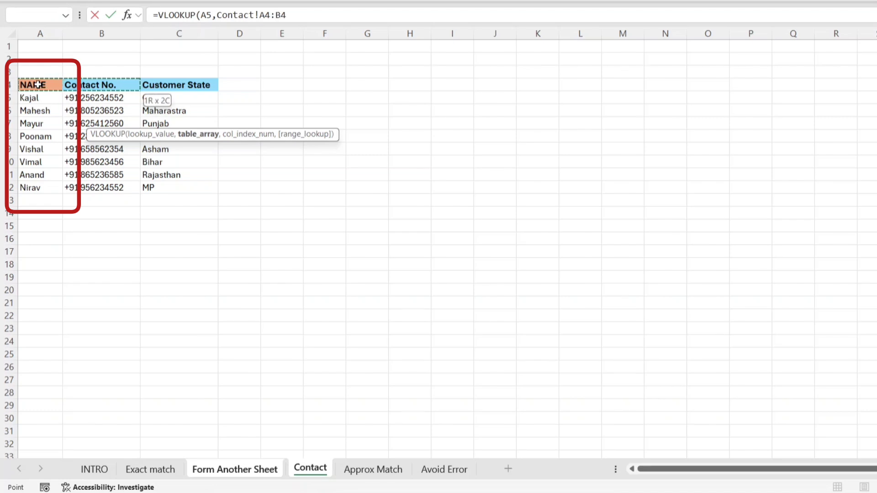
key(shift+Down)
key(shift+Down)
key(shift+Down)
key(shift+Down)
key(shift+Down)
key(shift+Down)
key(shift+Down)
key(shift+Down)
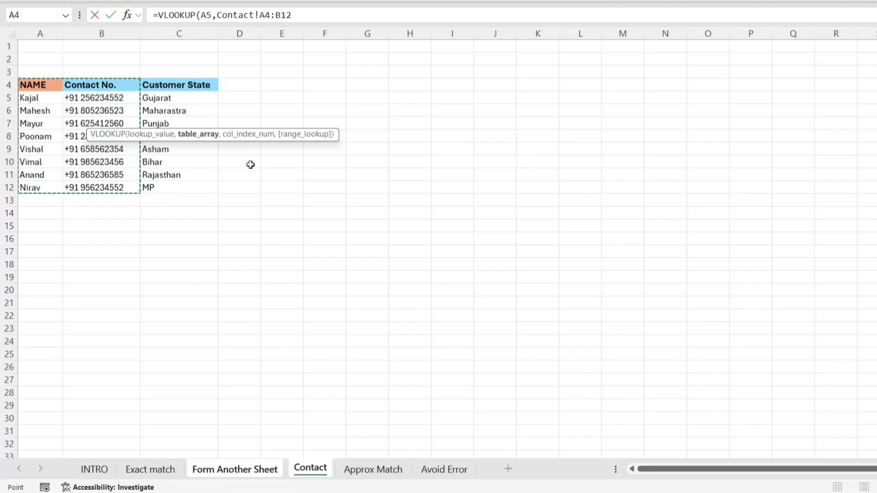
text(,)
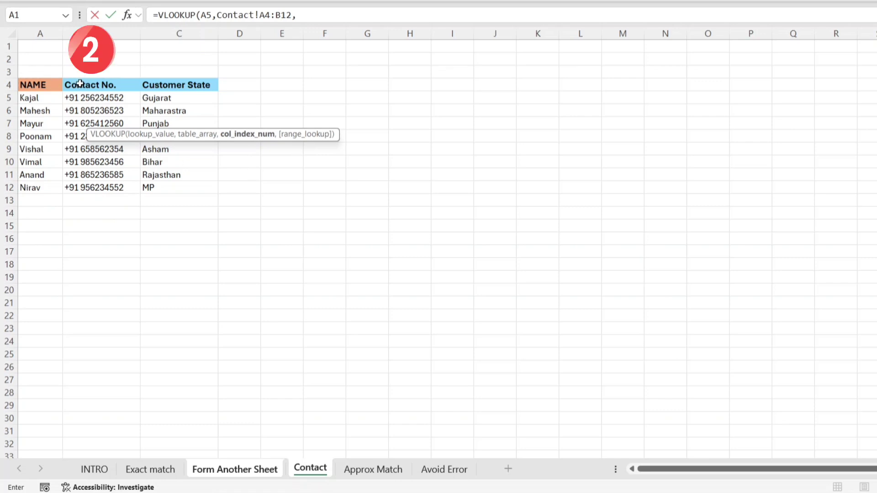
Complete the B5 VLOOKUP with column index 2 and range lookup 0 for an exact match.
text(2,0)
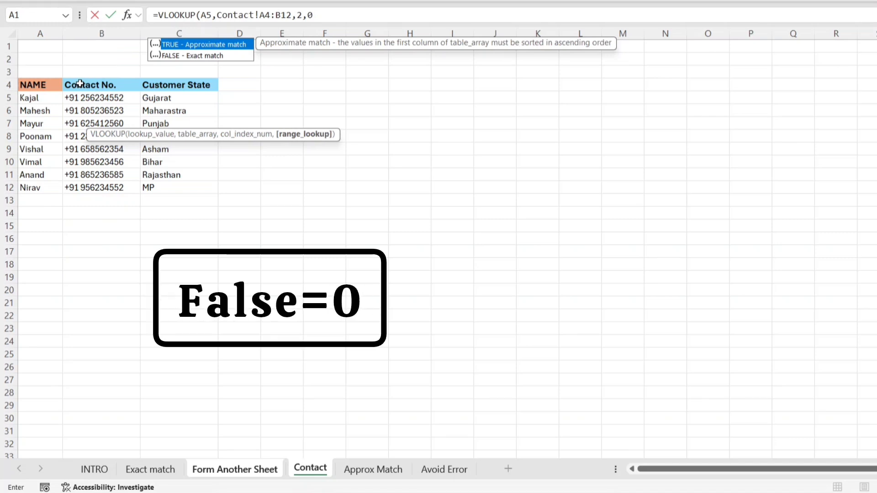
text())
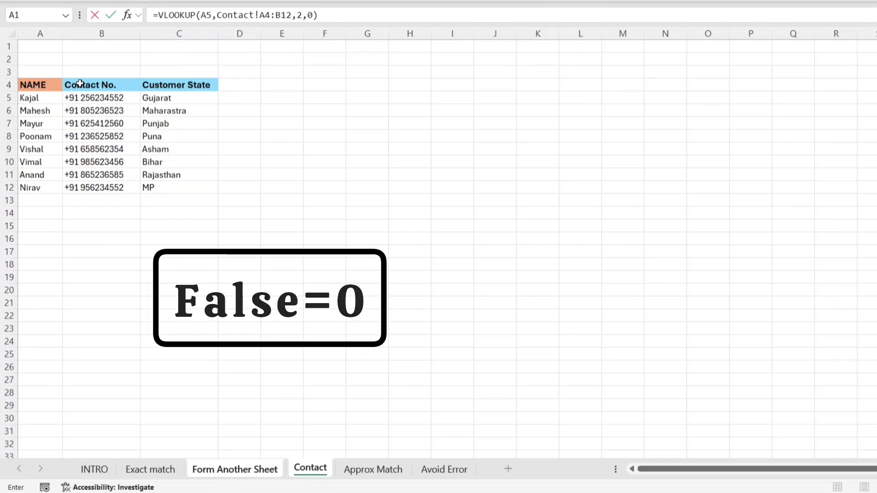
key(Return)
key(Up)
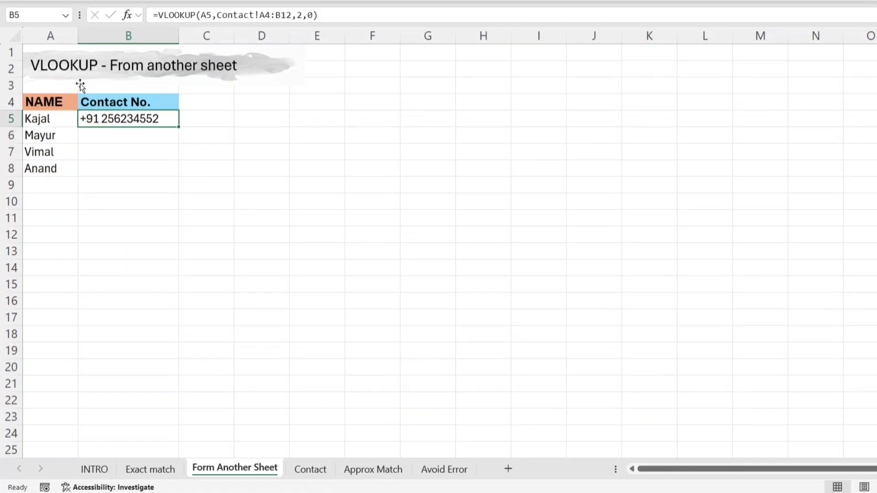
Make the table array's starting reference absolute as $A$4 in the B5 VLOOKUP and fill the formula down to B8.
key(F2)
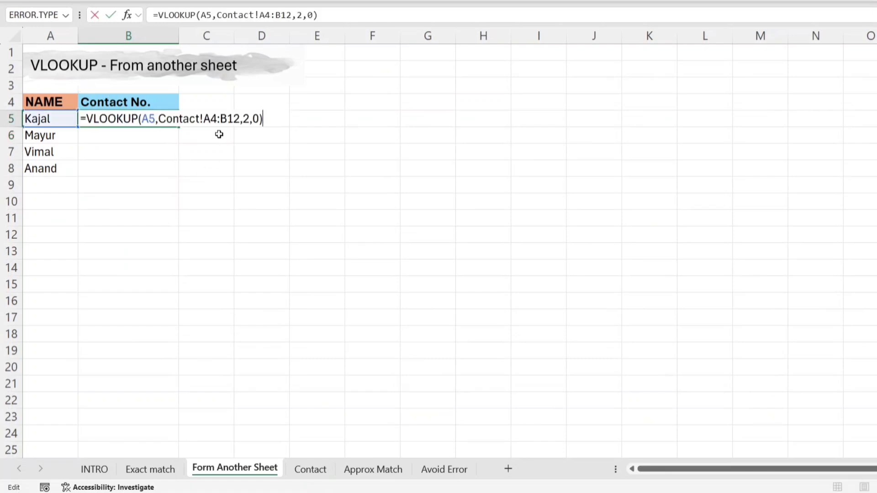
click(217, 119)
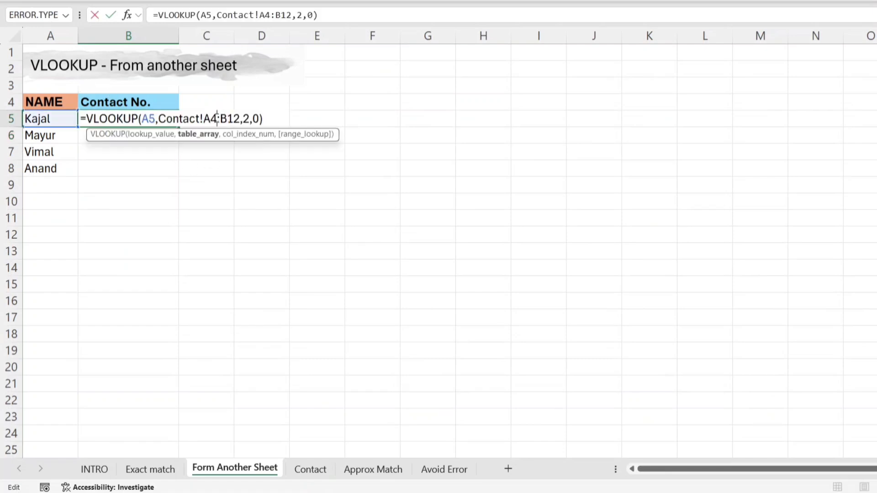
key(F4)
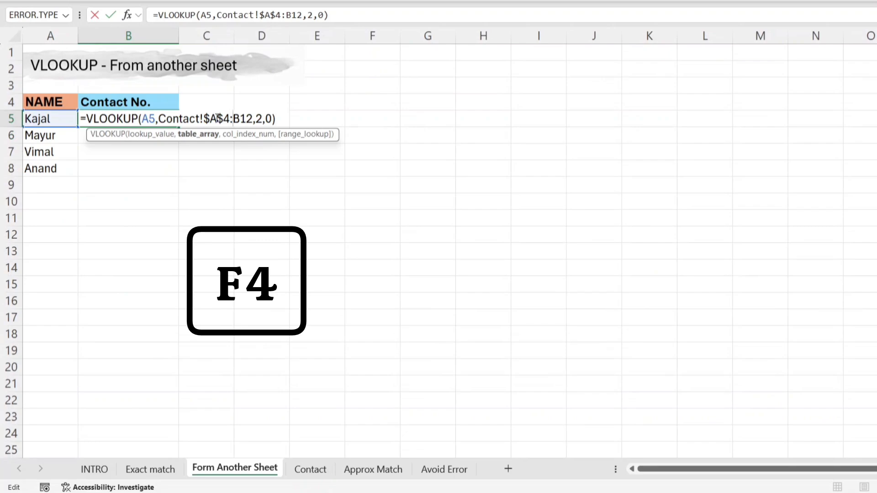
drag(178, 127, 181, 176)
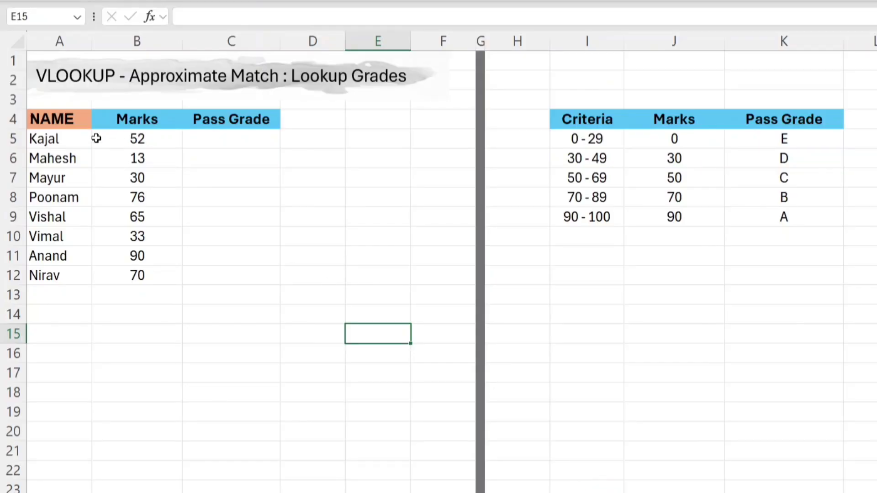
Examine the student marks list and the Criteria, Marks and Pass Grade reference table for the approximate-match lookup.
click(65, 112)
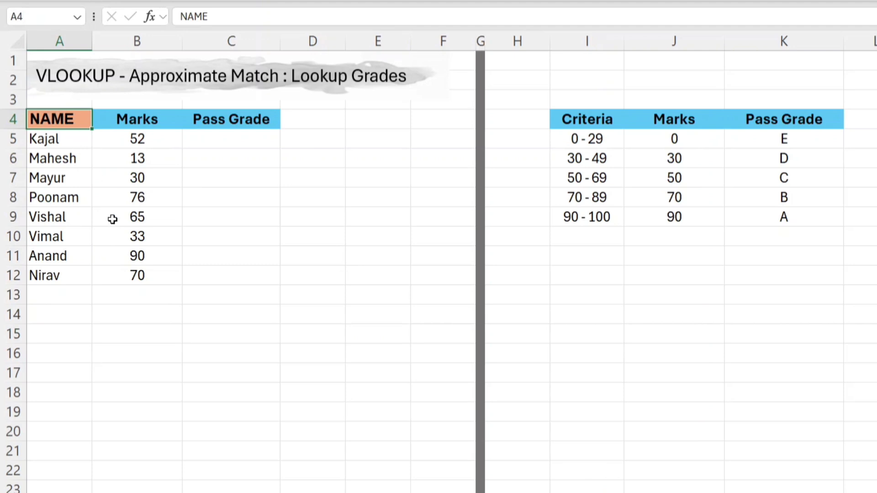
click(145, 123)
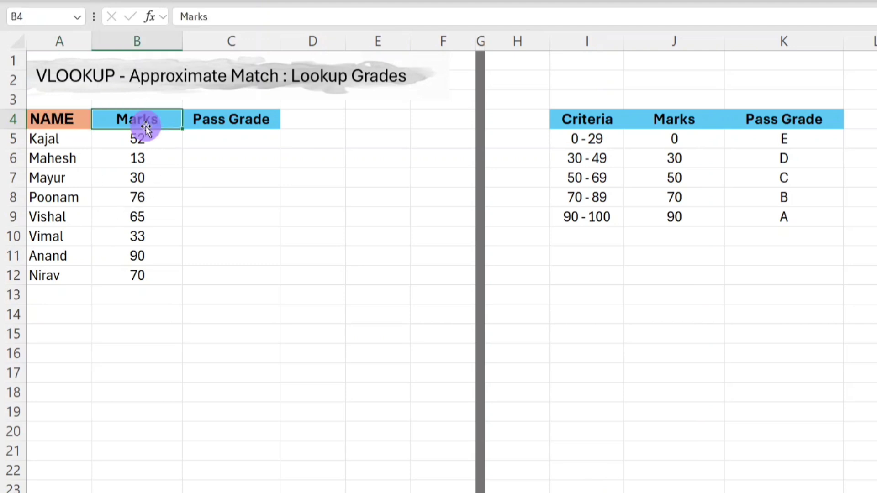
click(194, 128)
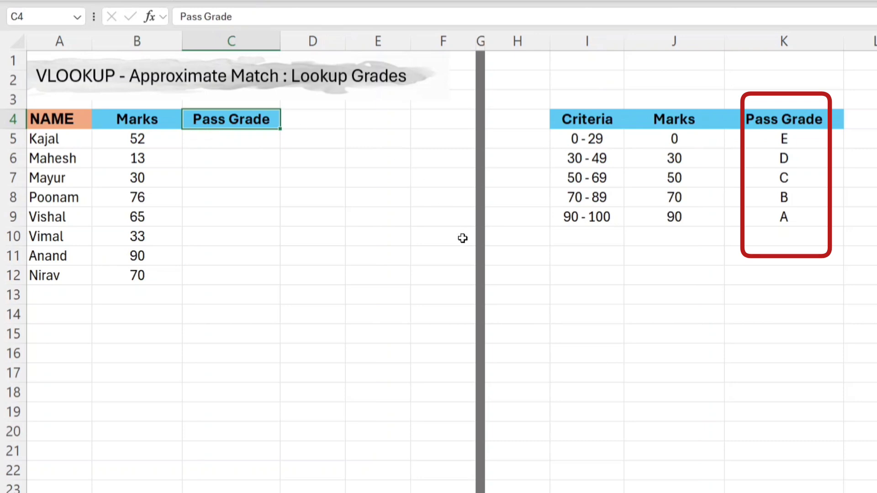
click(572, 118)
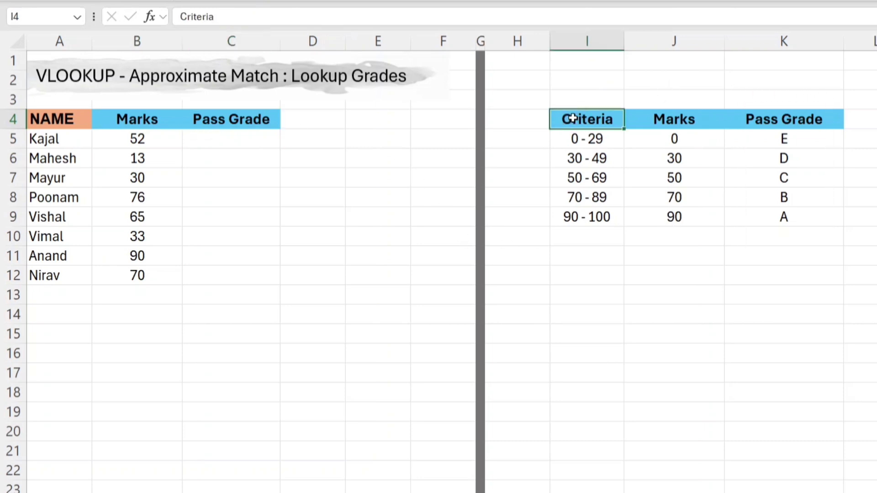
key(Right)
key(ctrl+shift+Down)
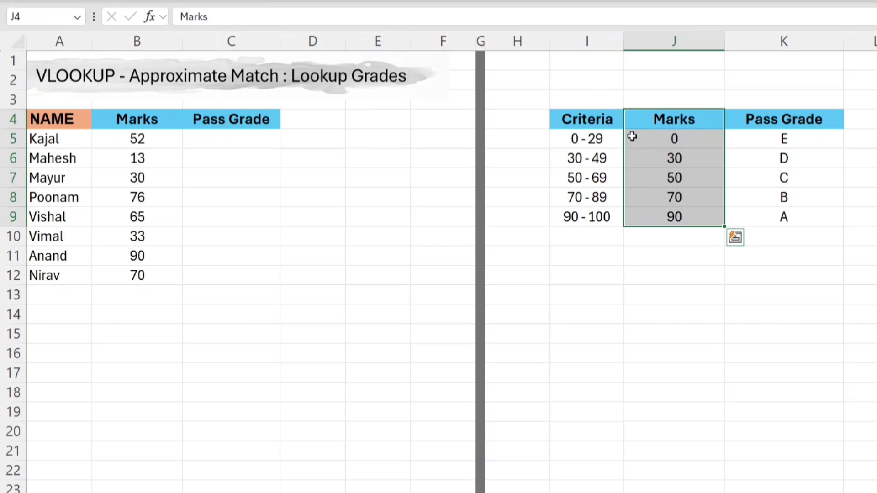
click(664, 139)
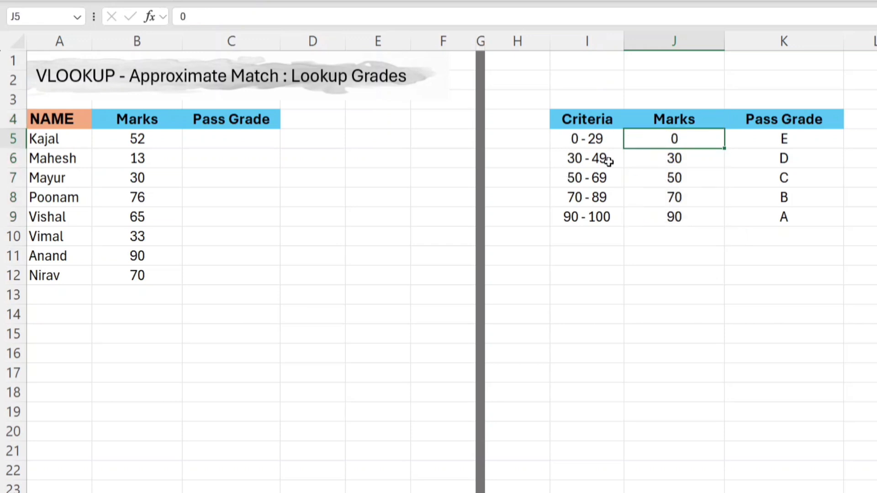
click(635, 164)
click(639, 177)
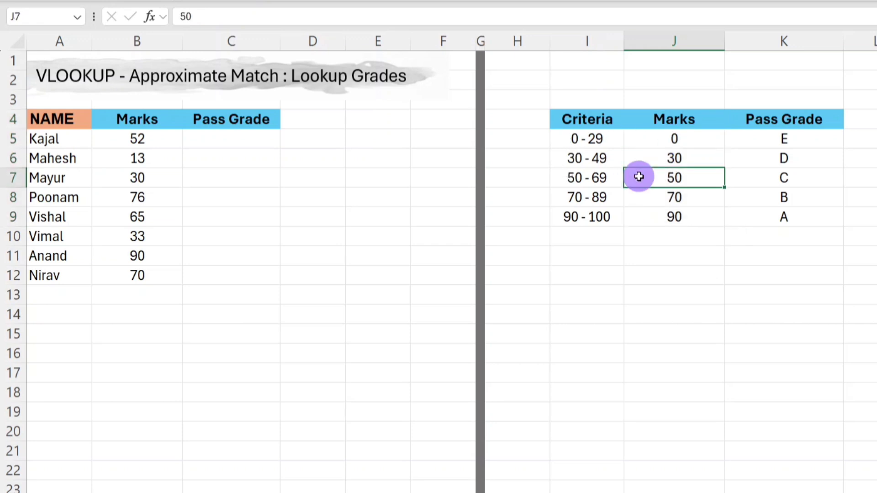
click(658, 204)
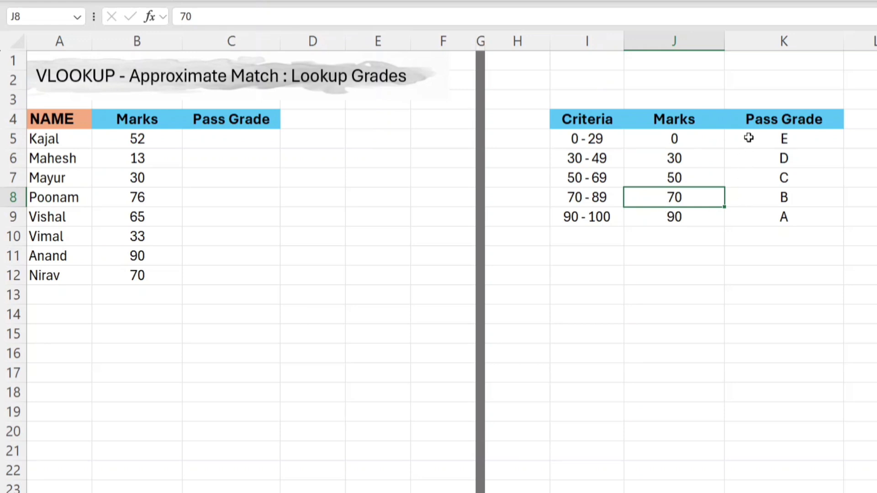
Start a VLOOKUP formula in C5 under Pass Grade with the marks in B5 as the lookup value.
click(227, 138)
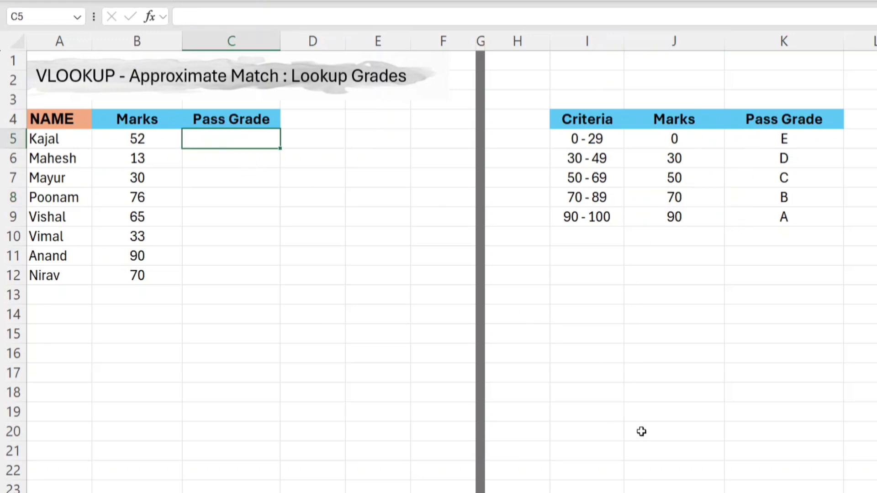
text(=VL)
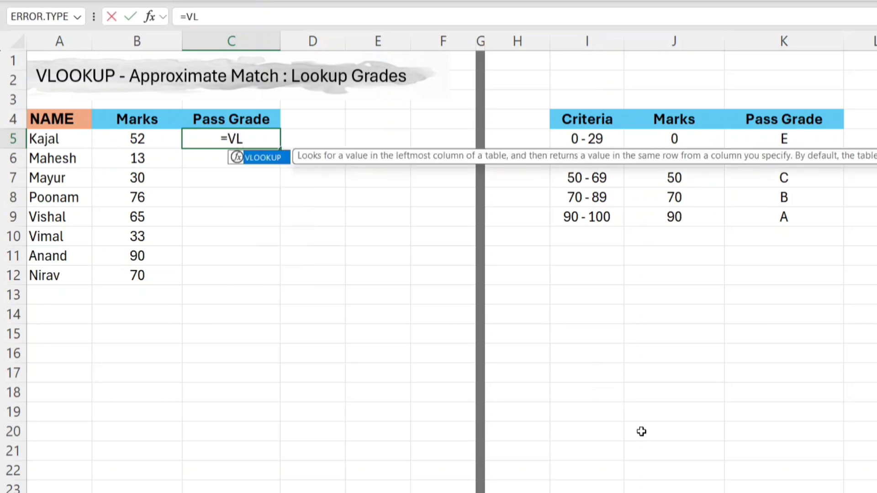
key(Tab)
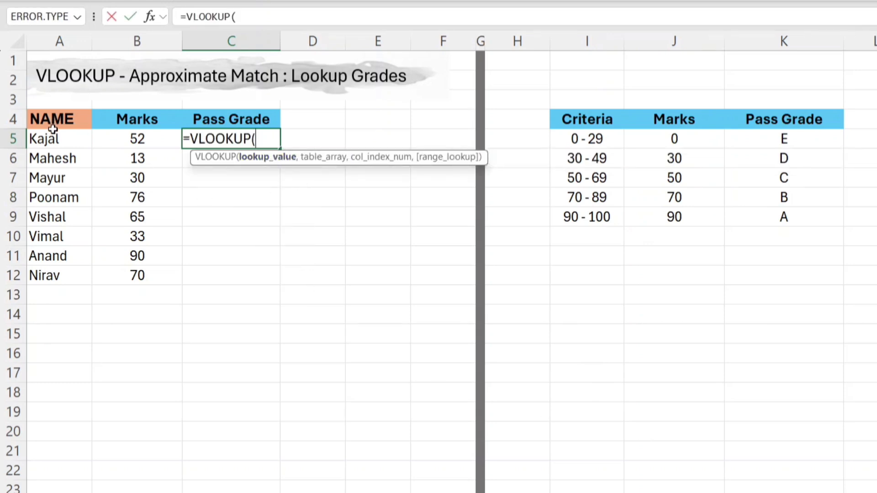
click(104, 139)
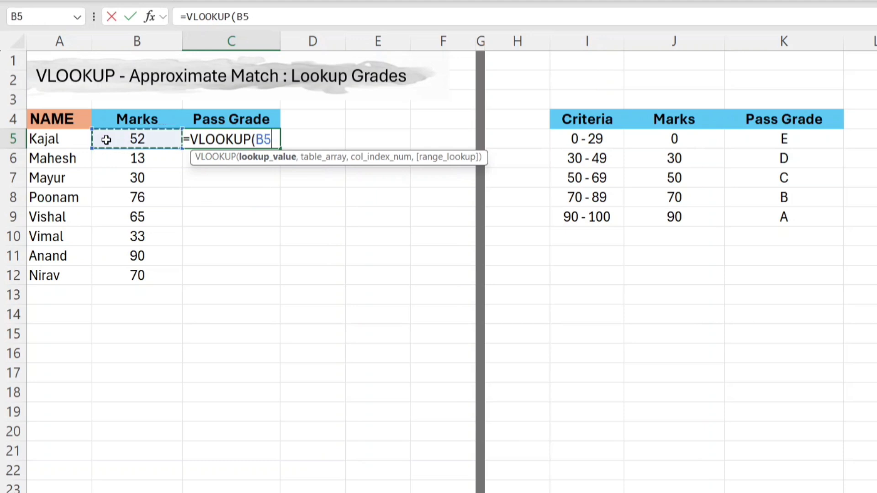
text(,)
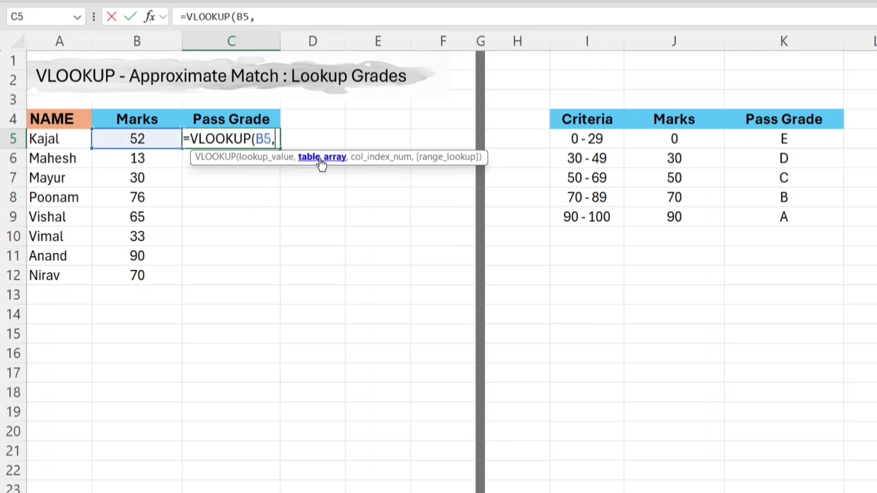
Set the table array of the C5 VLOOKUP to the Marks and Pass Grade columns of the reference table, J4:K9.
click(692, 119)
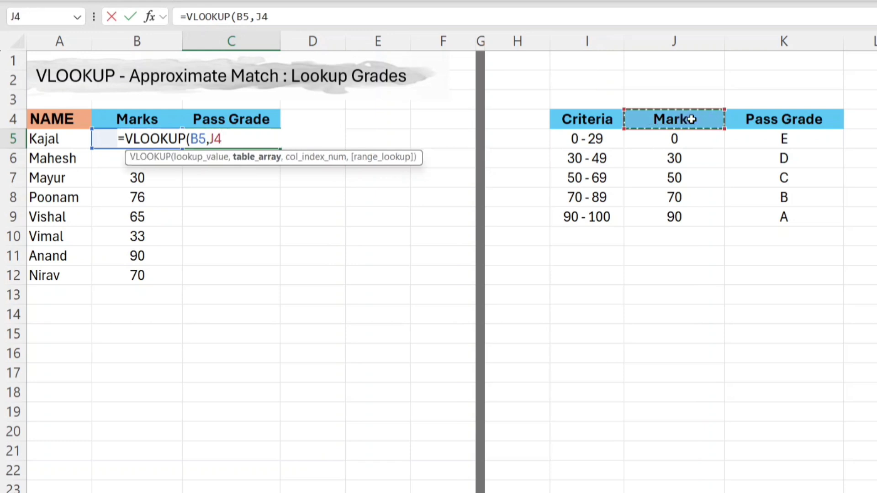
key(shift+Right)
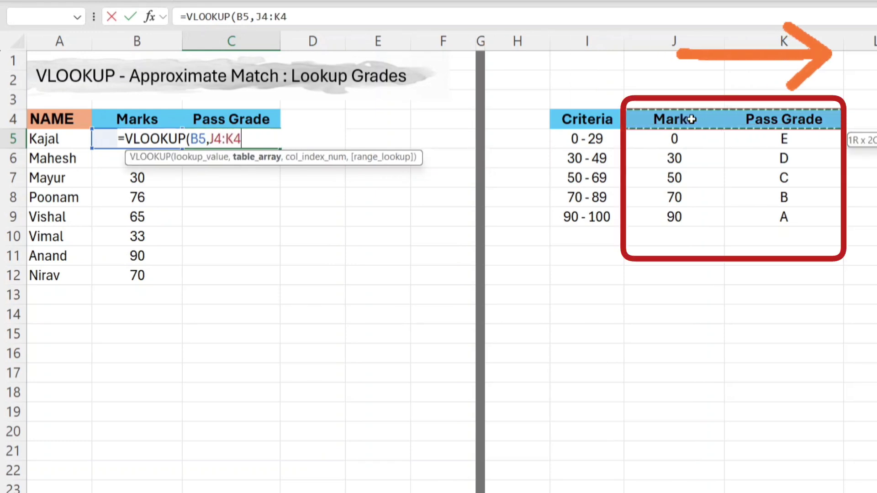
key(shift+Down)
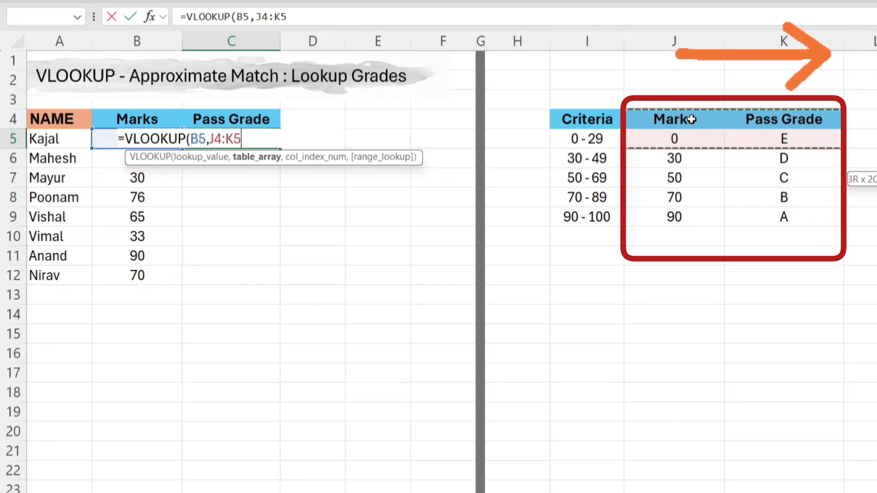
key(shift+Down)
key(shift+Down)
key(shift+Down)
key(shift+Down)
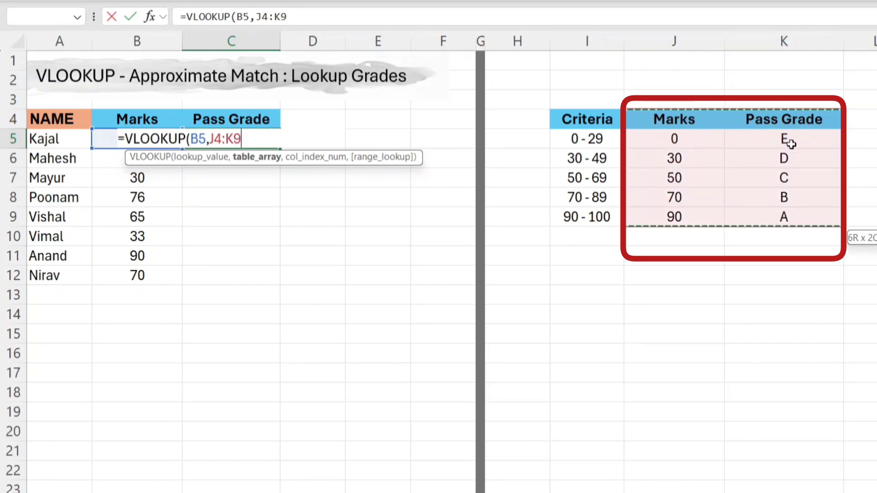
Complete the C5 VLOOKUP with column index 2 and fill it down the Pass Grade column to C12.
text(,2)
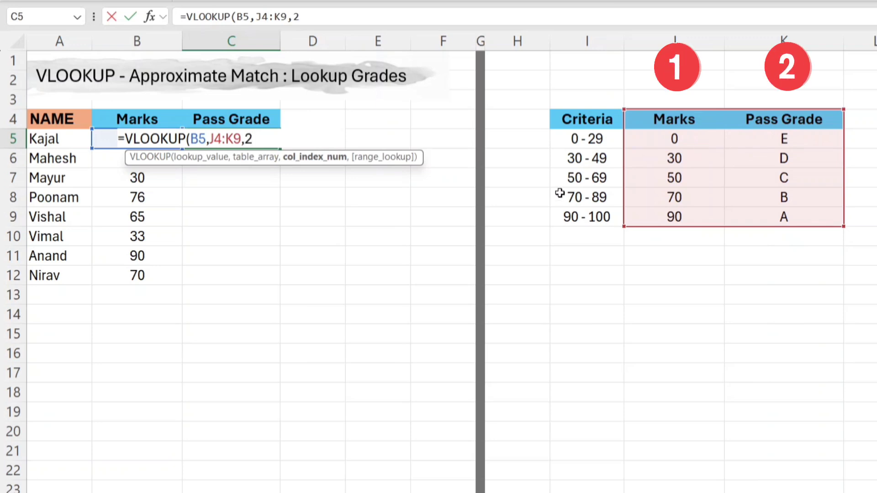
text())
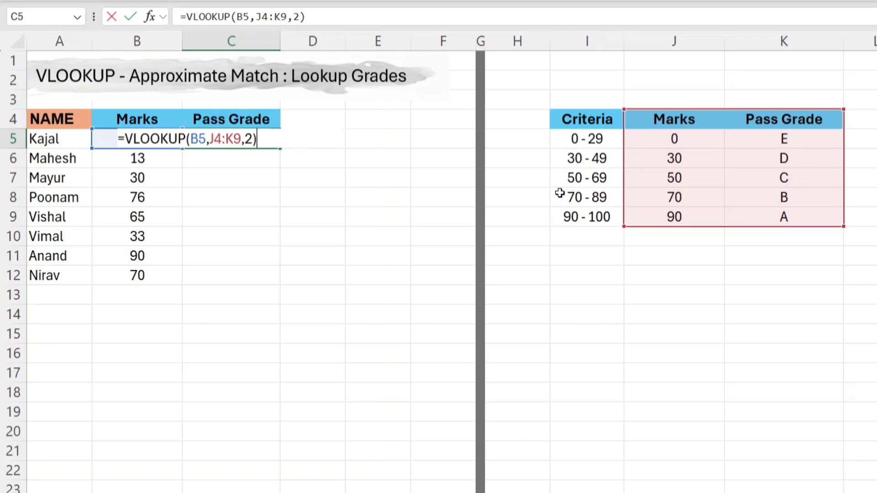
key(Return)
key(Up)
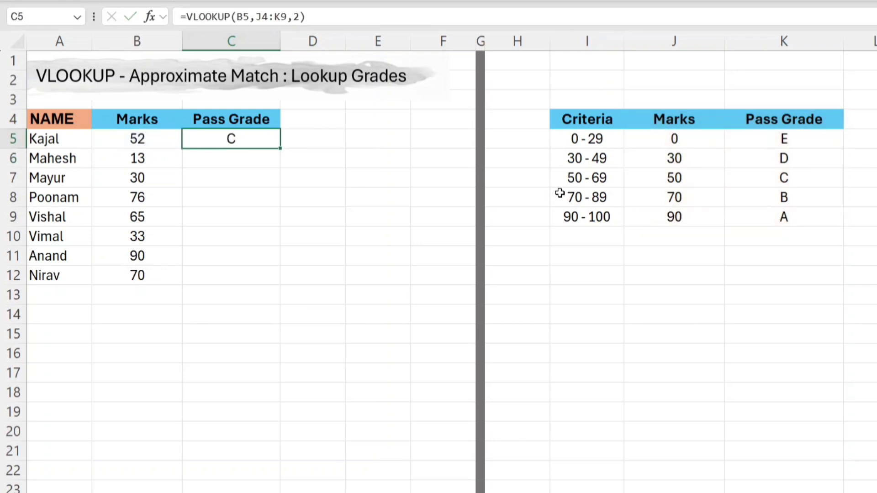
double_click(279, 152)
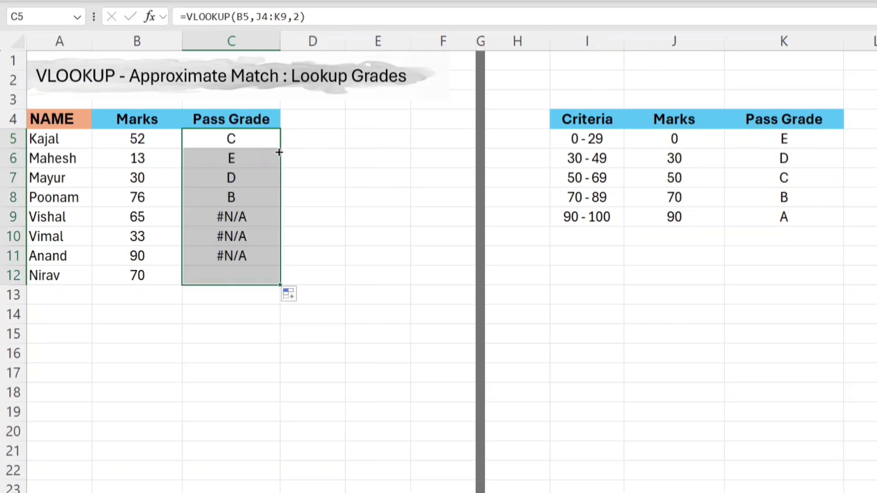
Make the C5 VLOOKUP's table array absolute as $J$4:$K$9 and fill the formula down to C12.
double_click(230, 139)
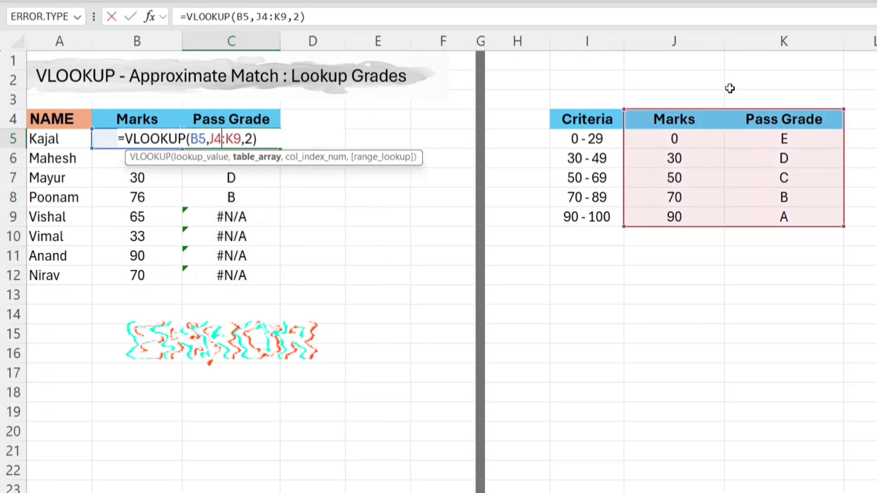
key(F4)
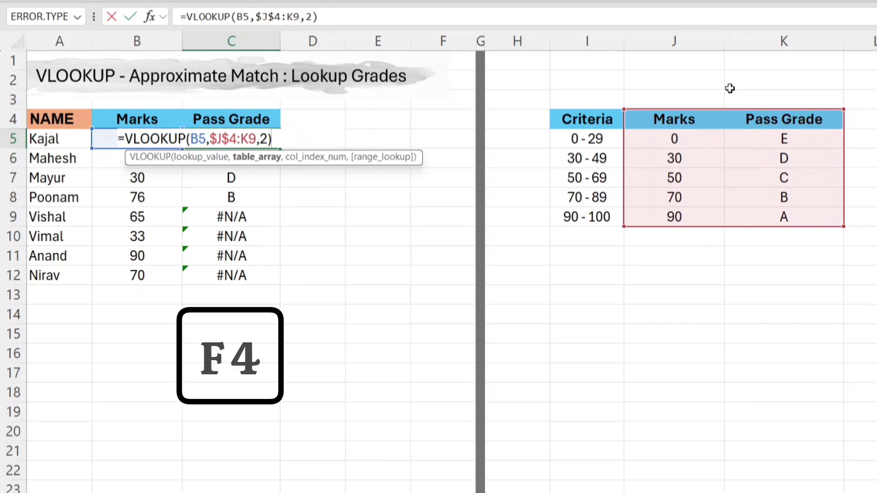
key(Return)
click(258, 137)
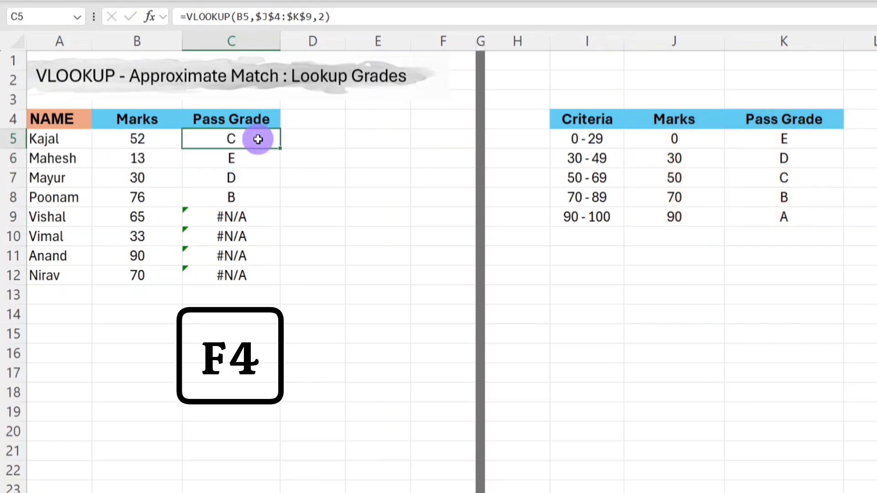
double_click(280, 149)
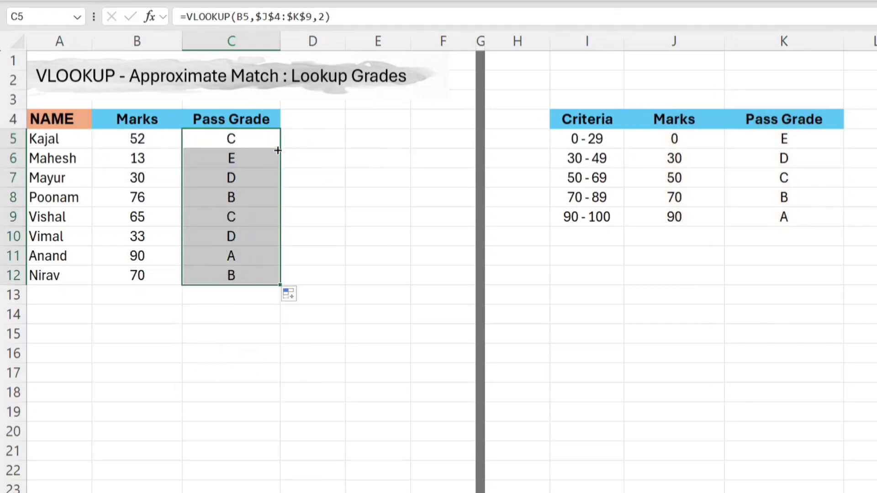
Add TRUE as the range lookup argument of the C5 VLOOKUP for an approximate match and fill it down to C12.
click(256, 145)
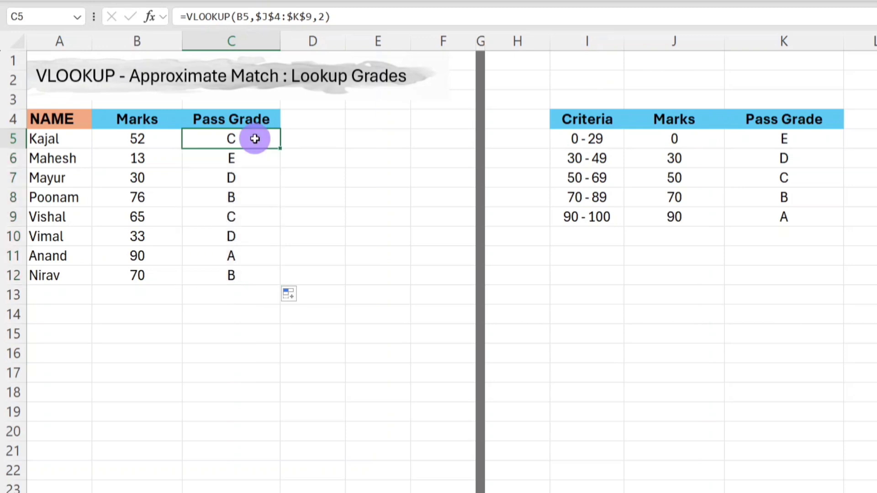
double_click(256, 139)
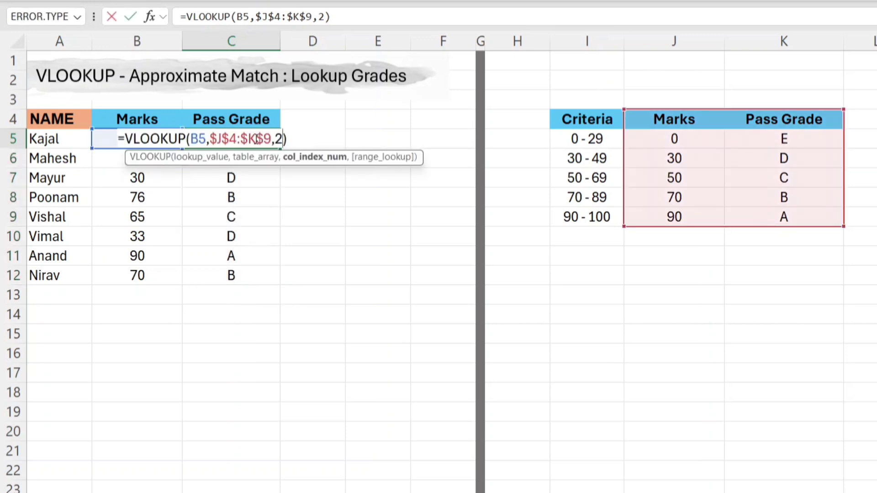
text(,TRUE)
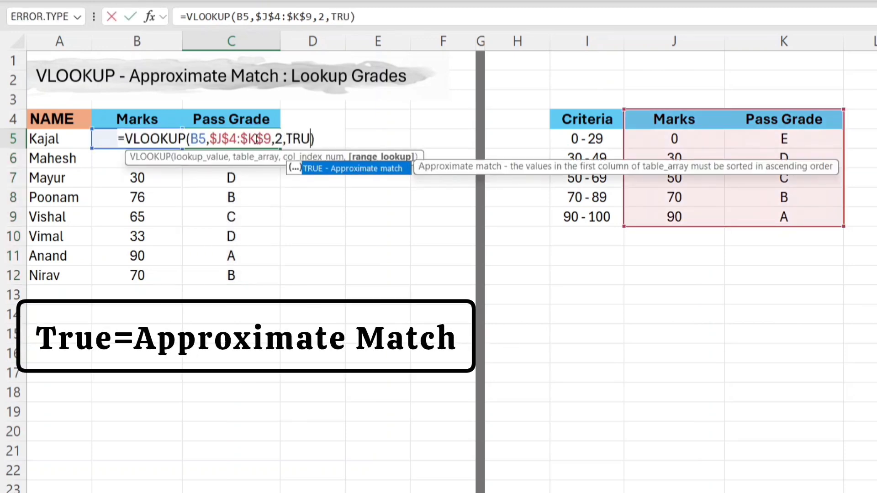
key(Return)
click(255, 139)
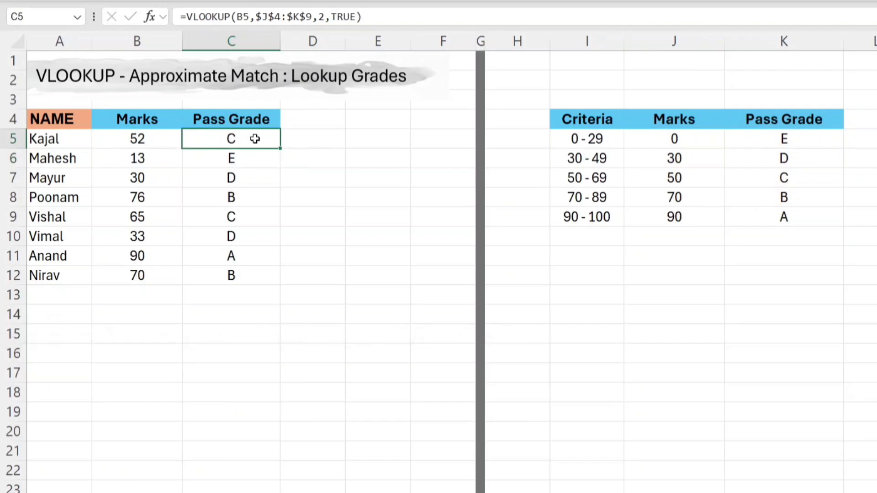
double_click(278, 149)
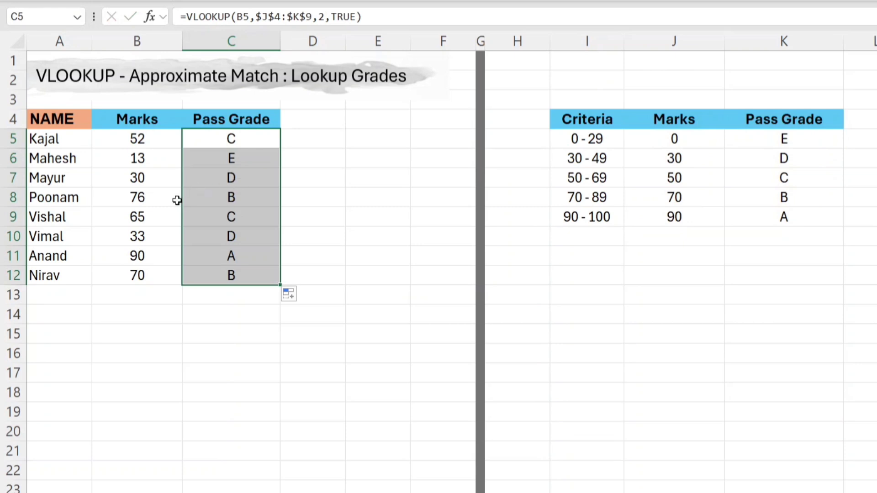
Compare the marks and pass grade in row 8 with the 70 - 89 criteria row of the reference table.
click(147, 198)
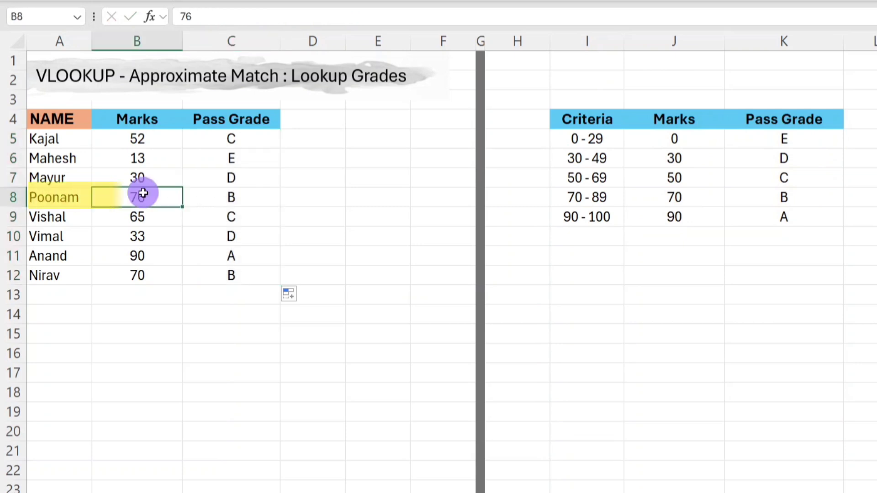
click(188, 198)
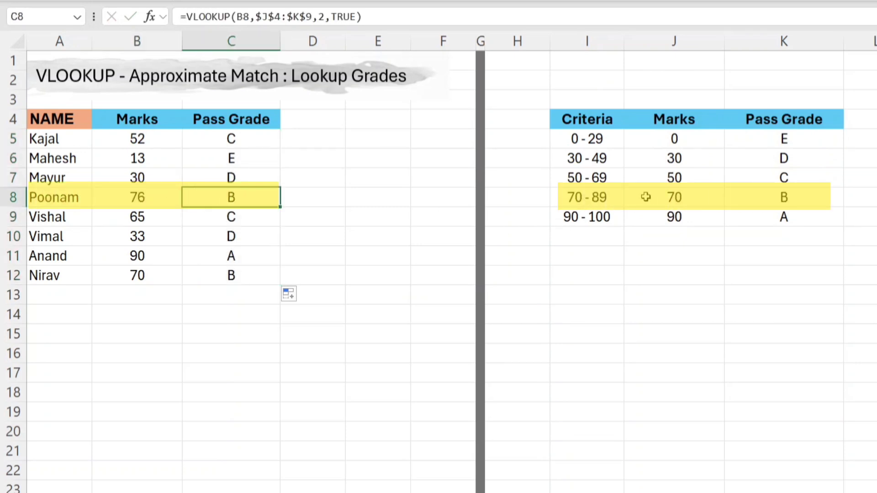
click(804, 194)
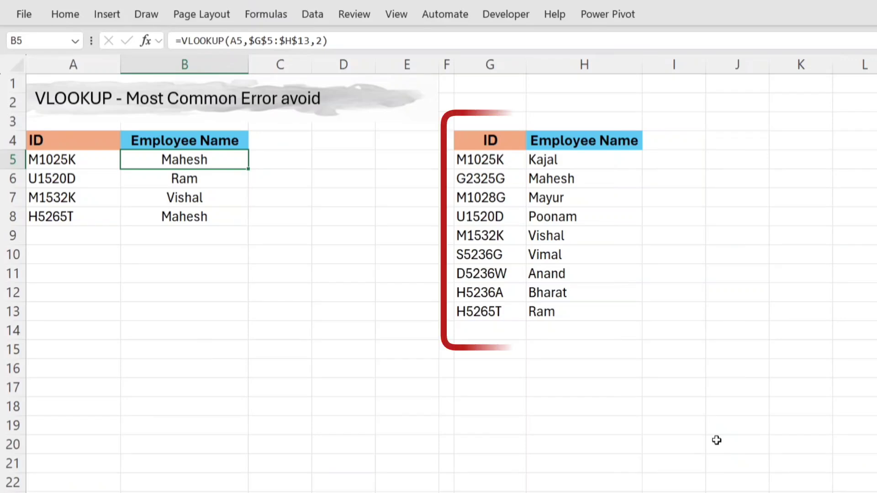
Examine the Employee Name VLOOKUP in B5 and check its result for the ID in A5 against the reference table.
click(64, 138)
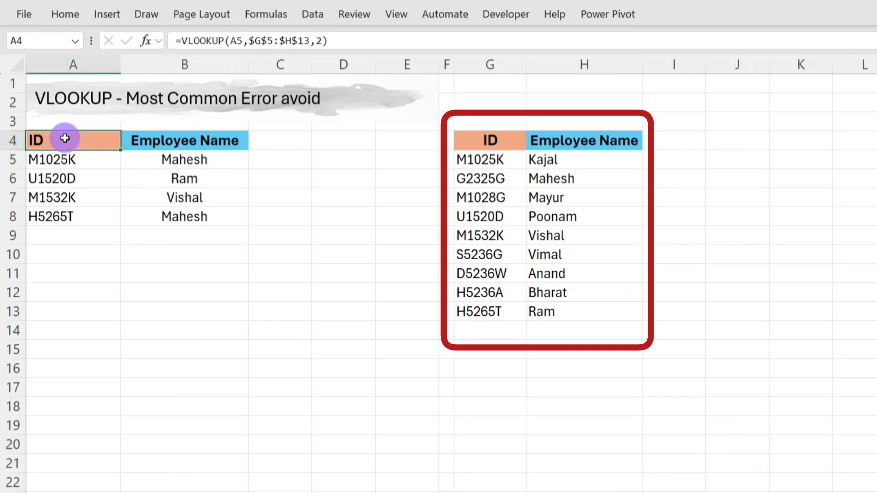
double_click(182, 159)
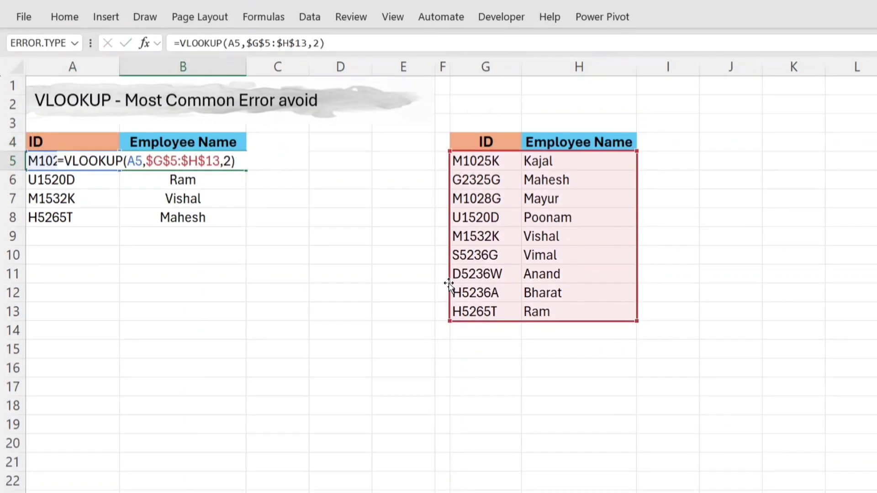
key(Escape)
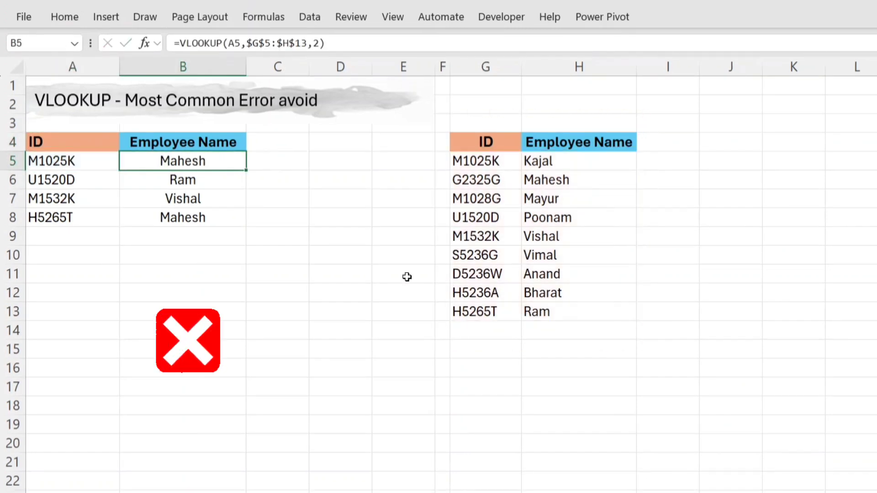
key(Left)
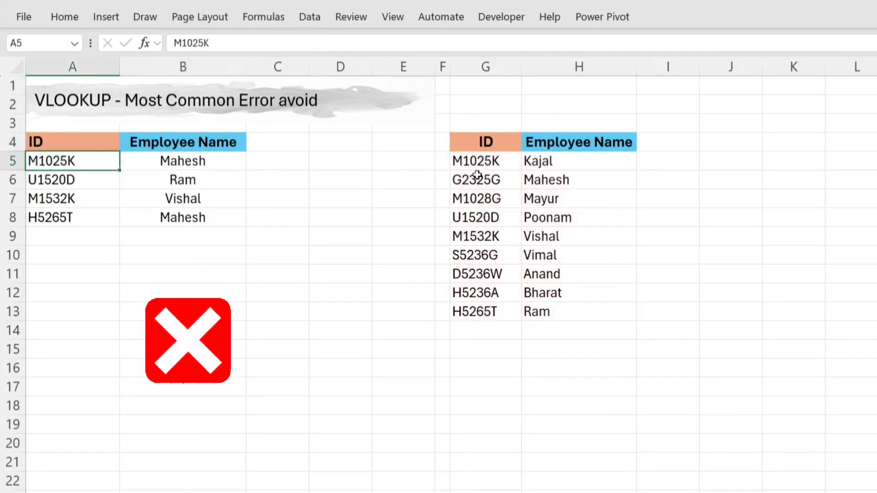
click(571, 180)
click(209, 157)
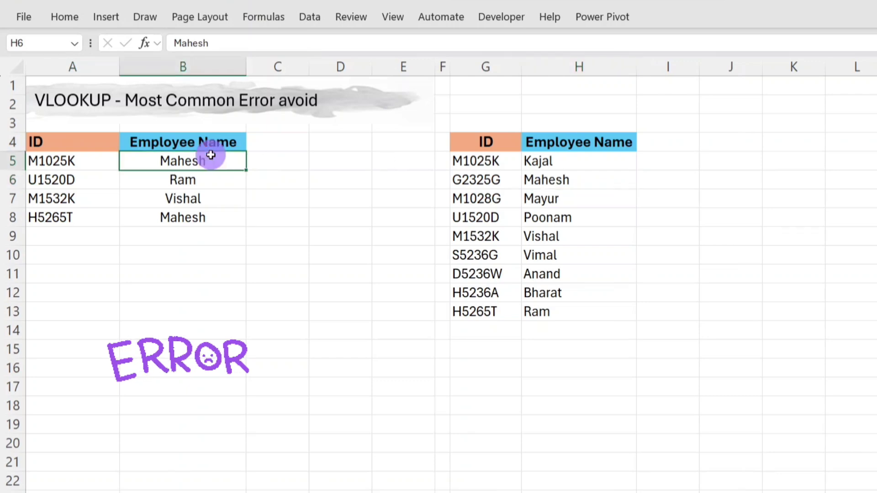
double_click(233, 160)
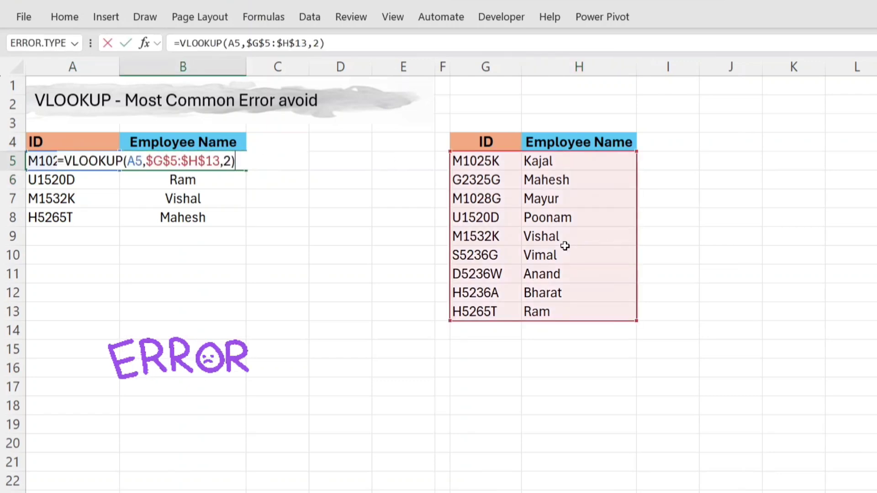
key(Escape)
Add FALSE as the range lookup argument of the B5 VLOOKUP for an exact match and fill it down to B8.
key(F2)
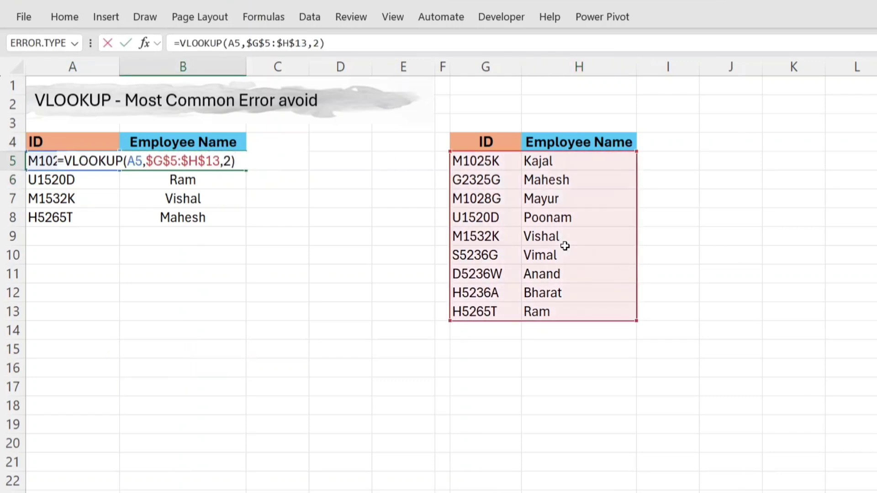
text(,)
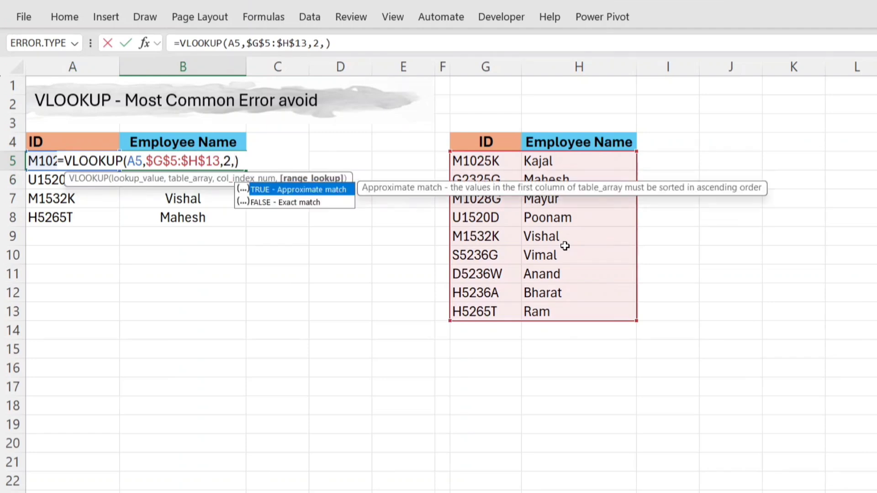
text(FA)
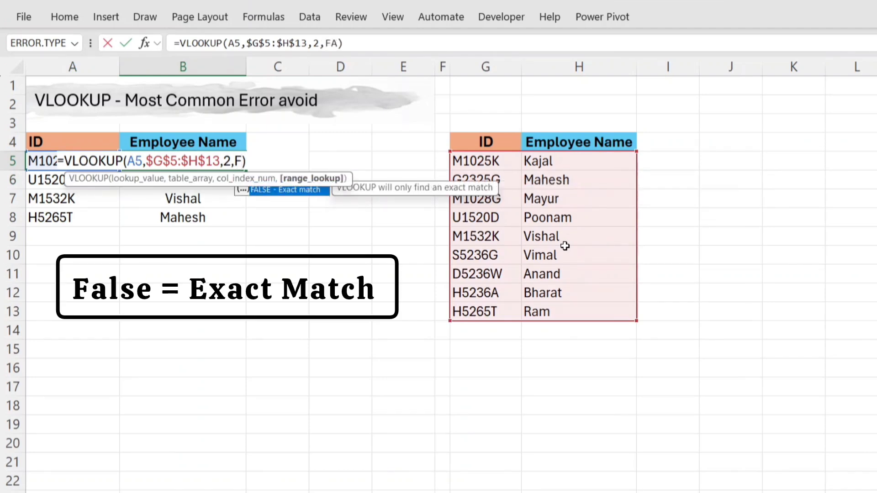
text(LSE)
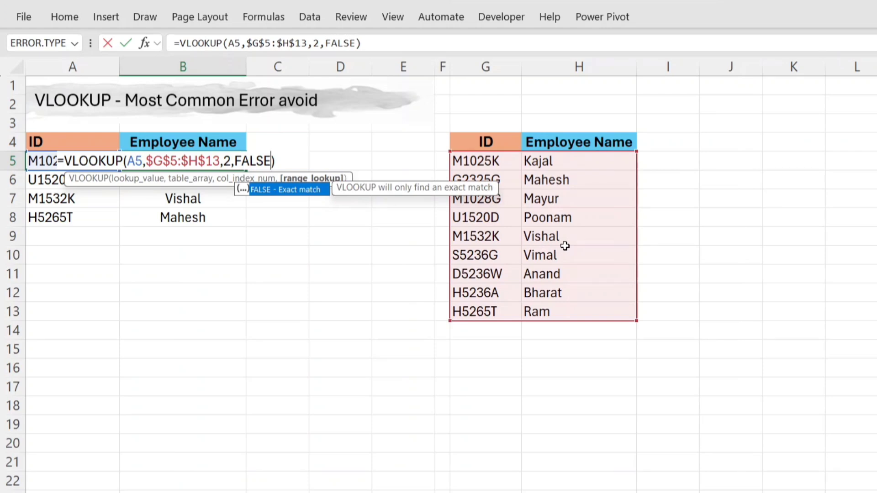
key(ctrl+Return)
double_click(245, 170)
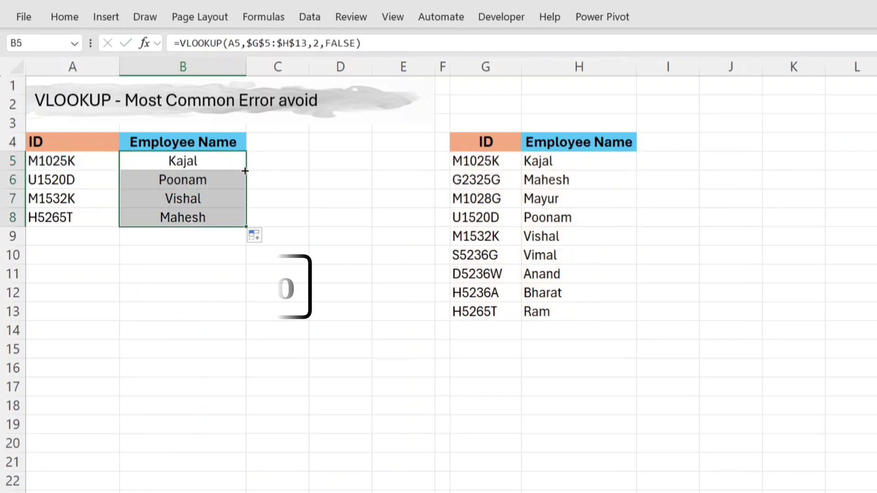
Apply a filter to the ID and Employee Name reference table, G4:H13, and sort it by ID in ascending order.
drag(485, 142, 560, 311)
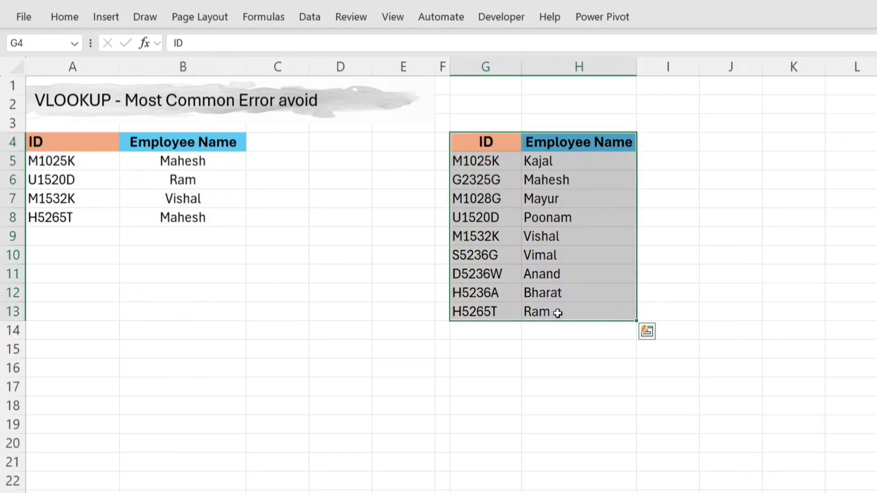
key(alt+a)
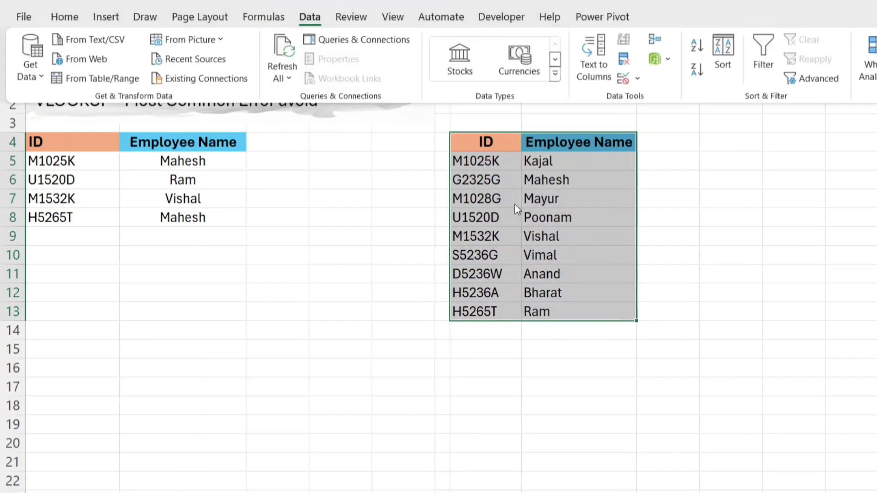
key(t)
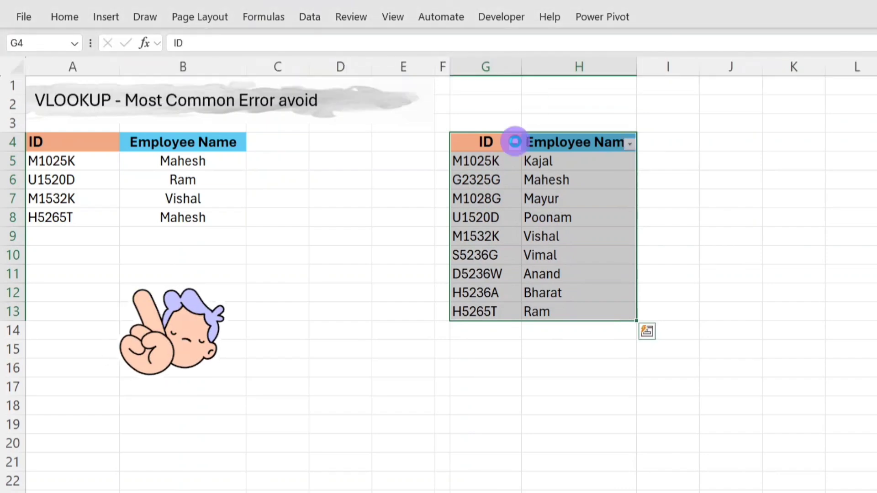
click(514, 145)
click(442, 184)
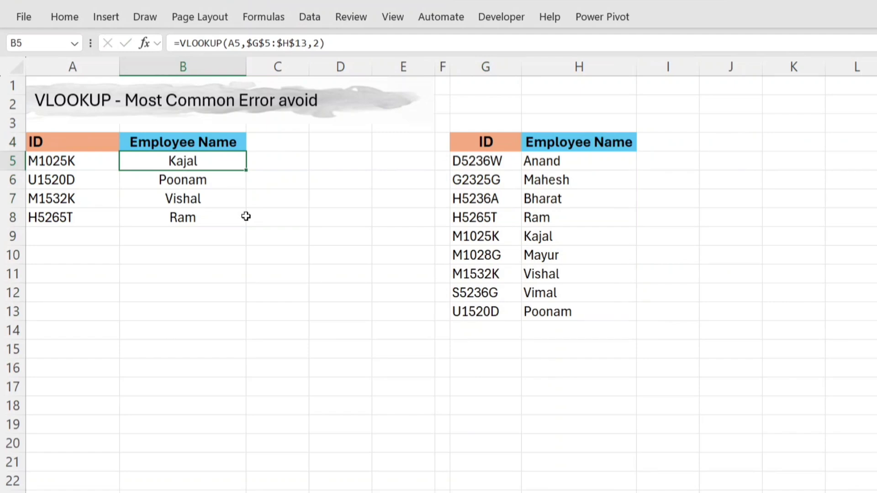
Edit the employee ID in A6 by removing the 0 before its final letter.
key(Left)
key(Down)
key(Down)
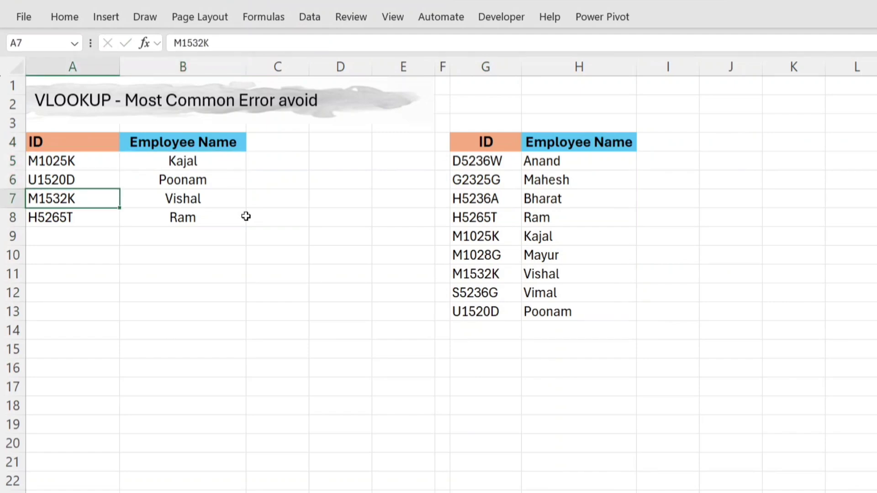
key(Up)
key(F2)
key(Left)
key(BackSpace)
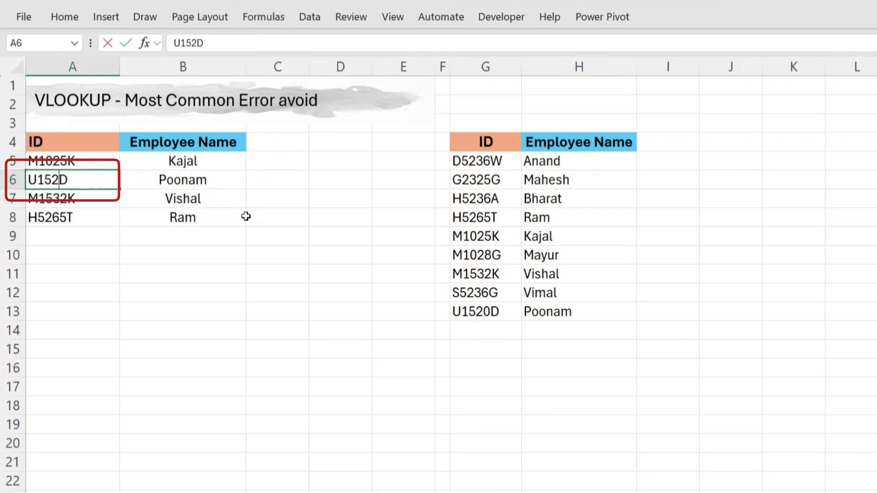
key(Return)
Inspect the VLOOKUP formula in B6 against the shortened ID in A6.
key(Up)
key(Right)
key(F2)
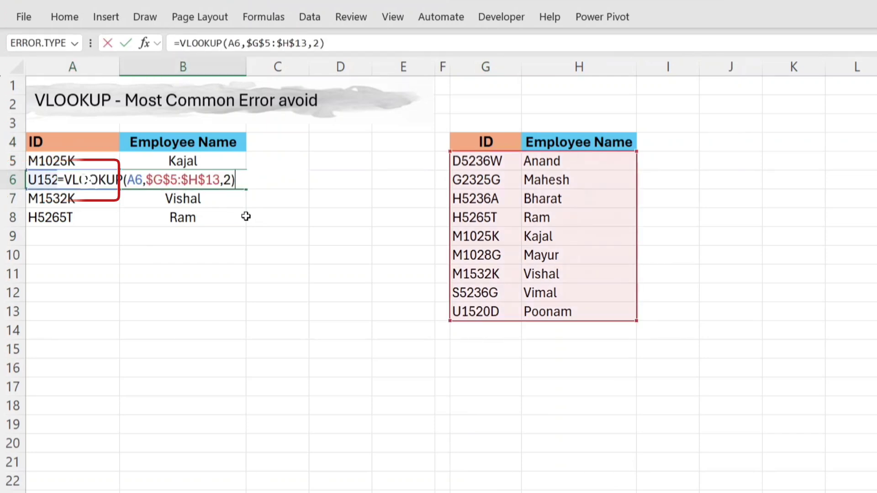
key(Return)
key(Up)
key(Left)
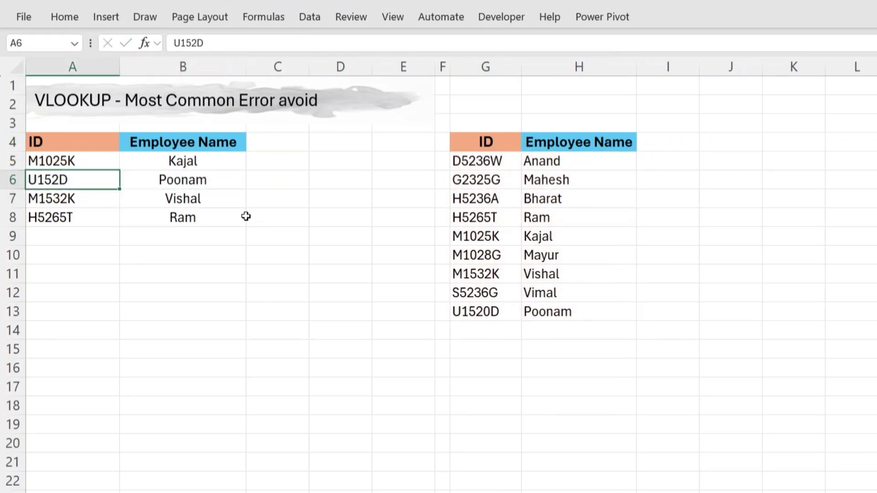
Undo the last edit to the employee ID in A6.
key(Right)
key(Left)
key(ctrl+z)
Add 0 as the range lookup argument of the B5 VLOOKUP and fill the formula down to B8.
key(Right)
key(Up)
key(F2)
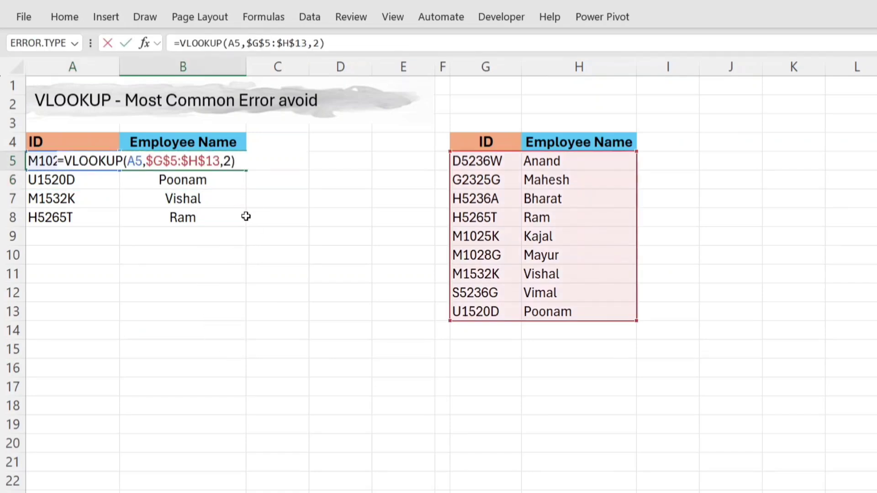
key(Left)
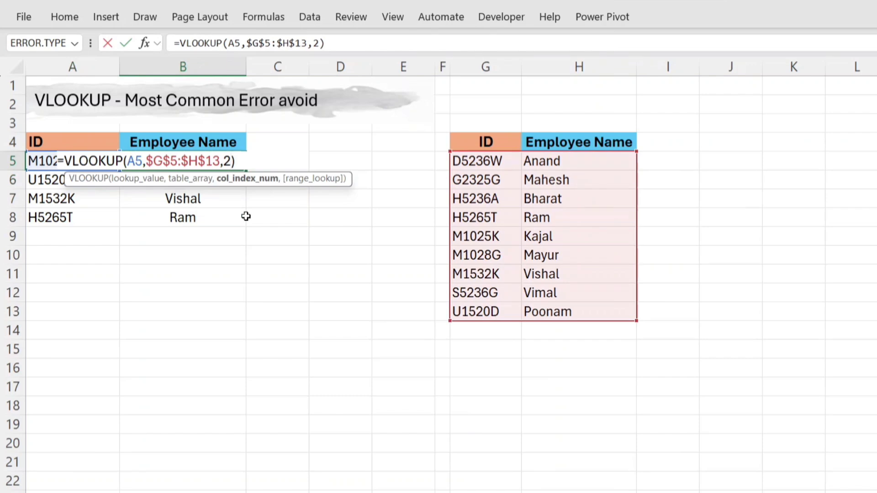
text(,0)
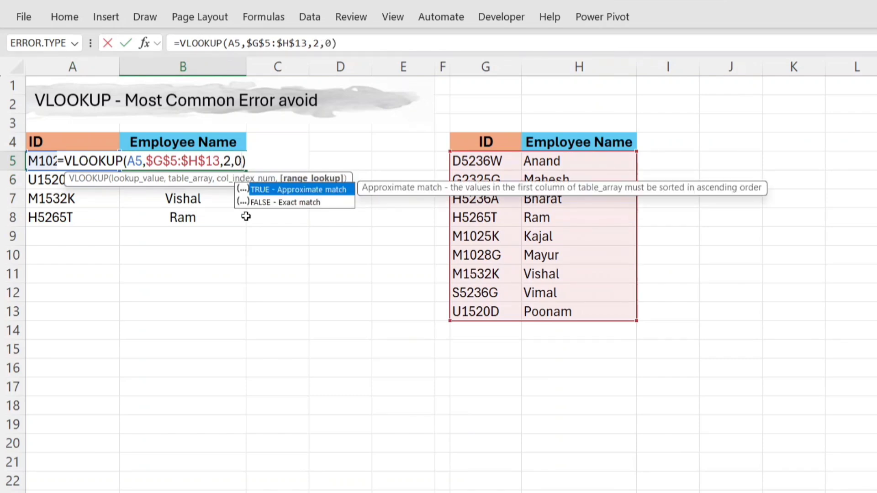
key(ctrl+Return)
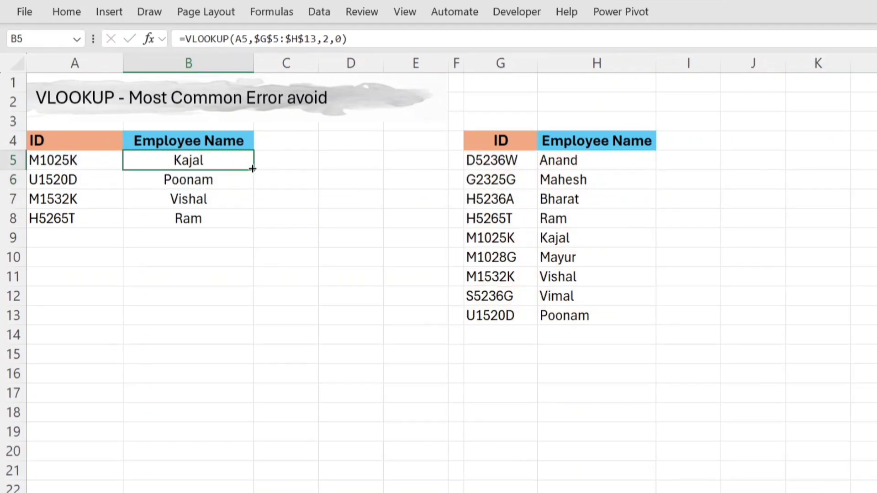
double_click(245, 170)
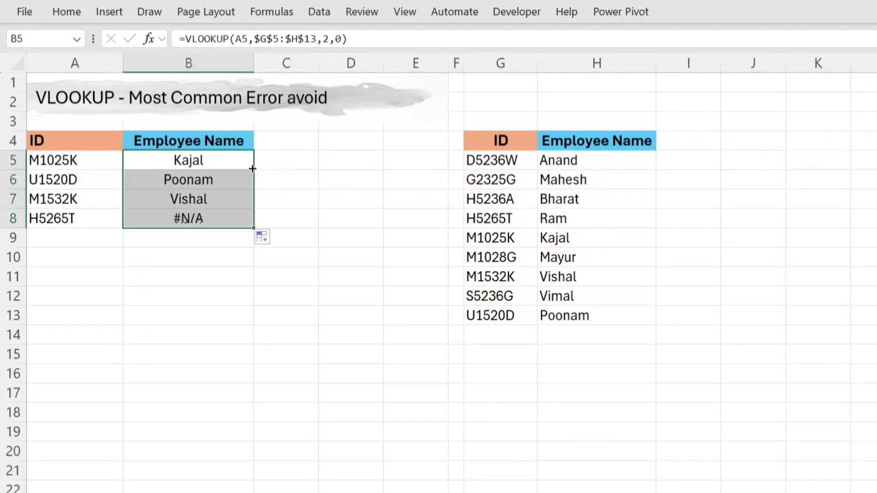
Examine the employee ID in A8 for a trailing space and check the VLOOKUP formula in B8.
click(221, 215)
click(90, 212)
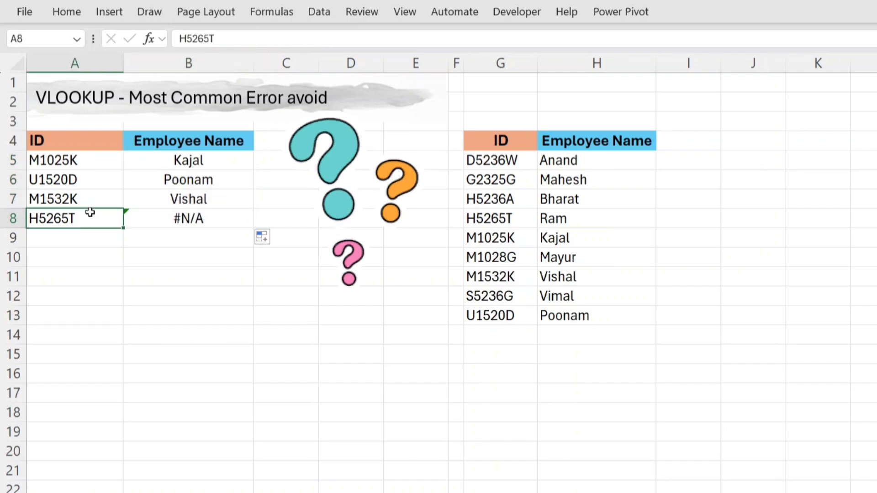
double_click(87, 216)
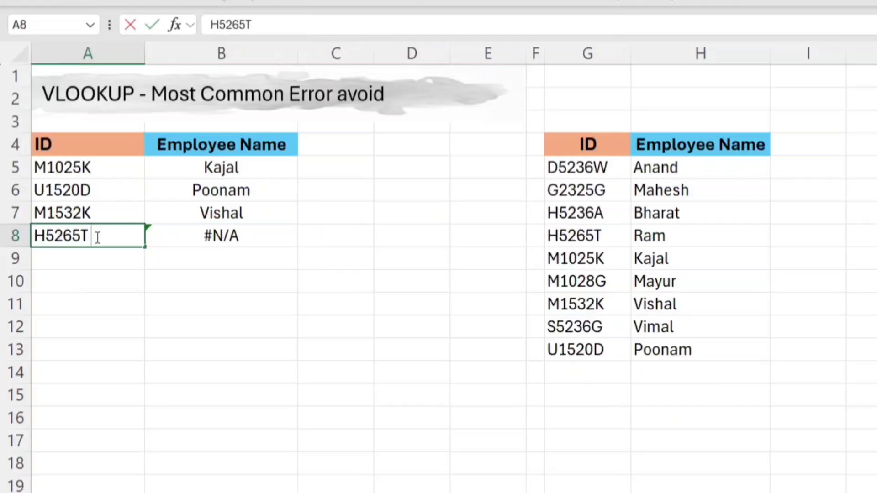
key(Tab)
key(F2)
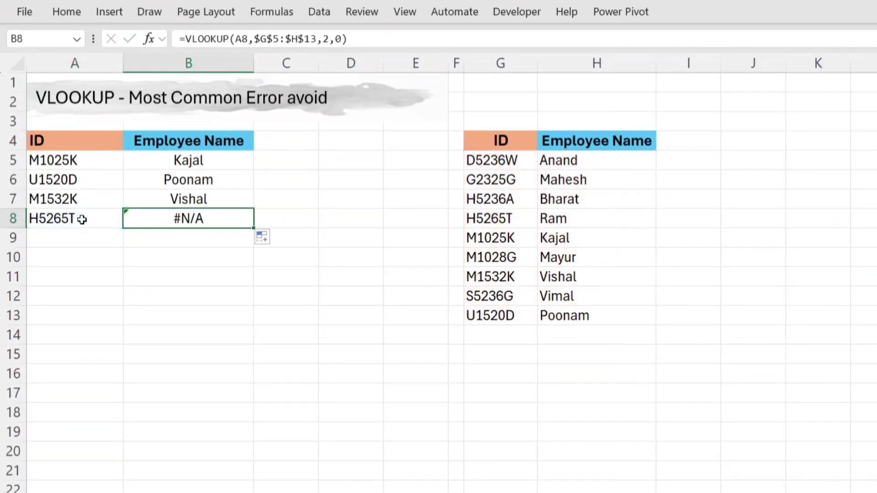
Insert a leading space before the employee ID in A7.
key(Left)
key(Up)
key(F2)
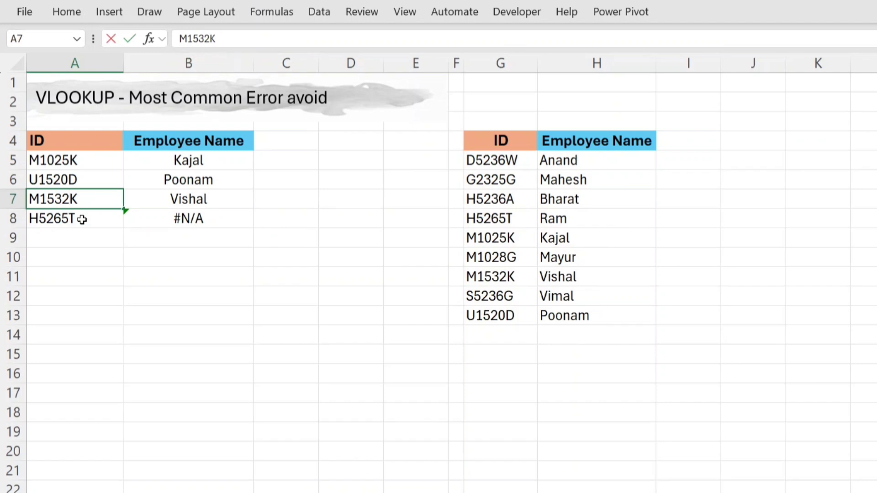
key(Return)
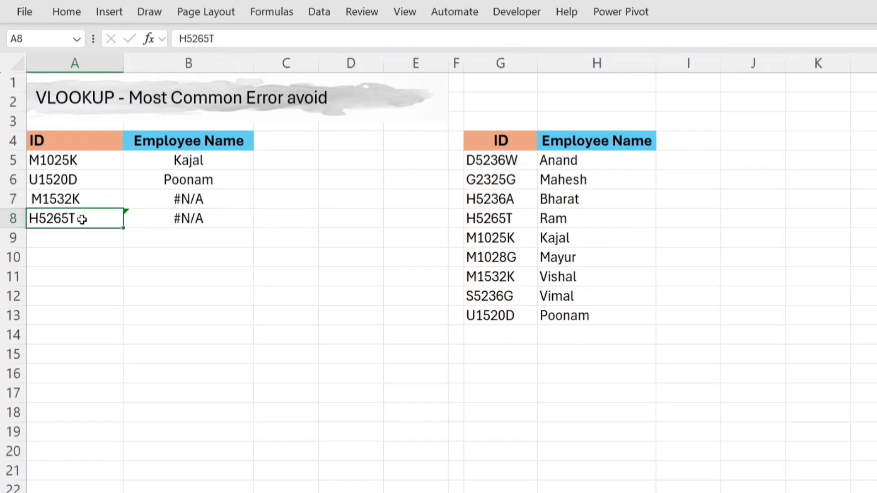
Wrap the lookup value A5 in the B5 VLOOKUP in TRIM and fill the formula down to B8.
key(Up)
key(Right)
key(Up)
key(Up)
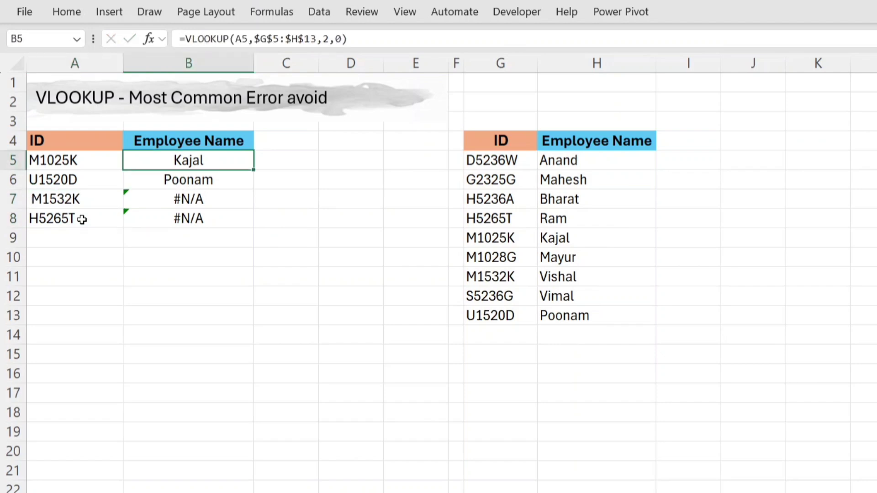
key(F2)
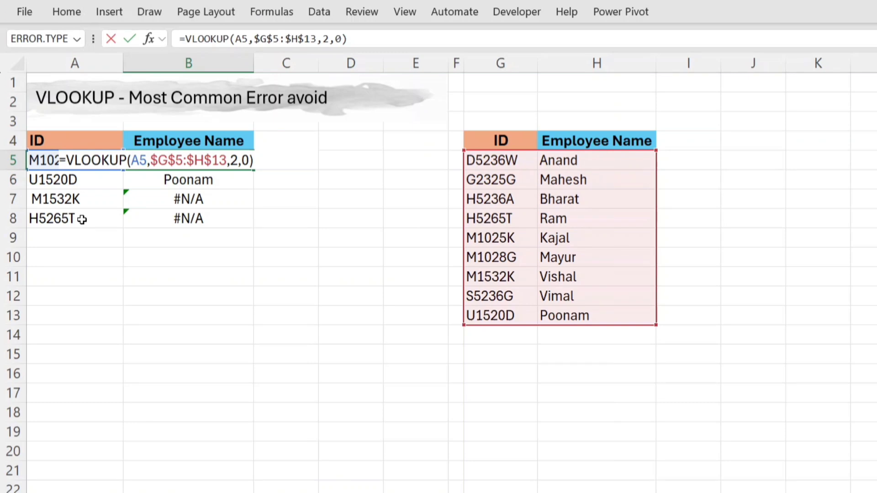
key(Right)
key(Right)
key(Right)
key(Right)
key(Right)
key(Right)
key(Right)
key(Right)
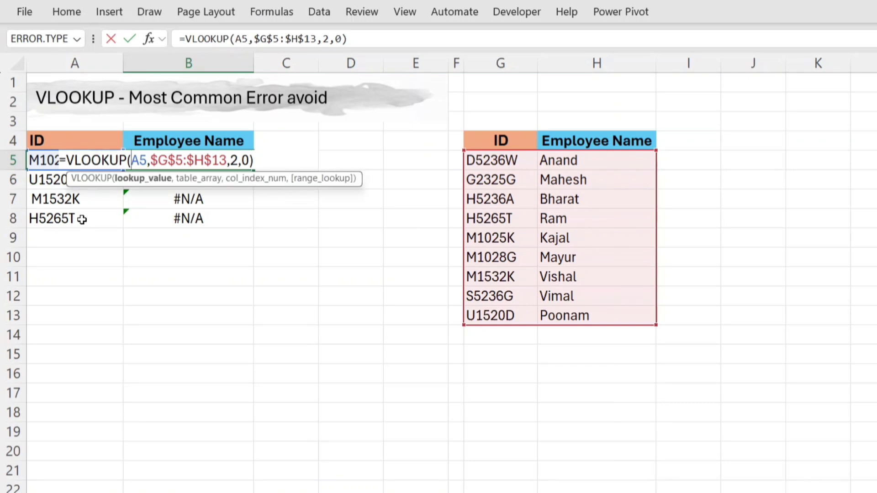
text(TRIM)
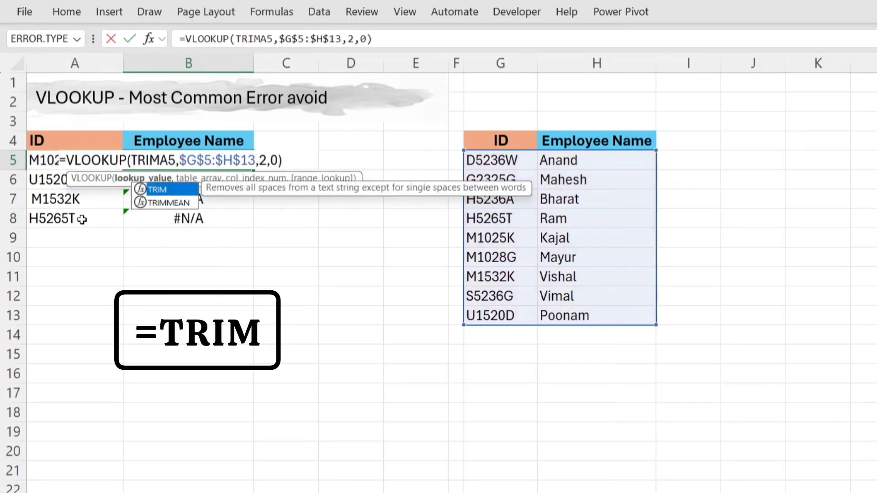
text((A5)
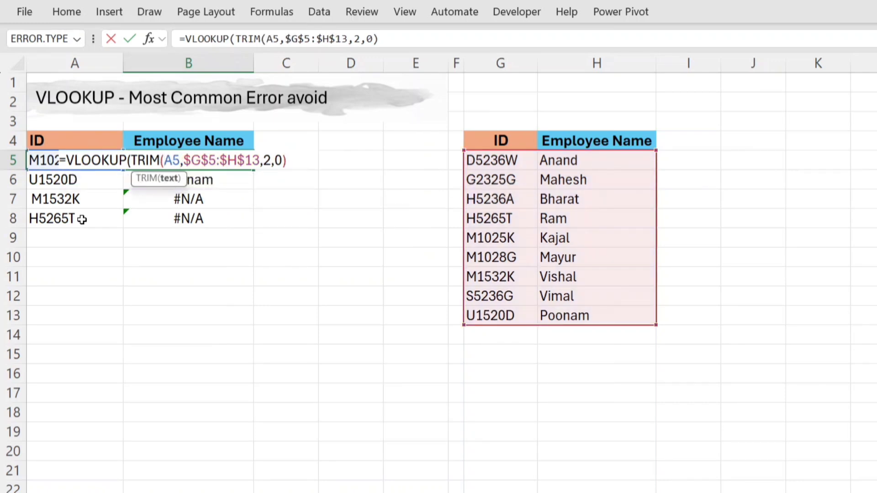
text())
key(Return)
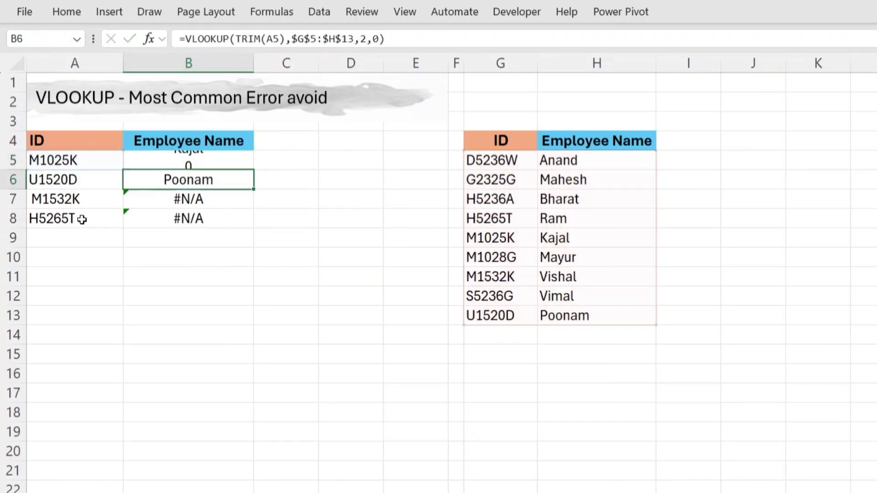
key(Up)
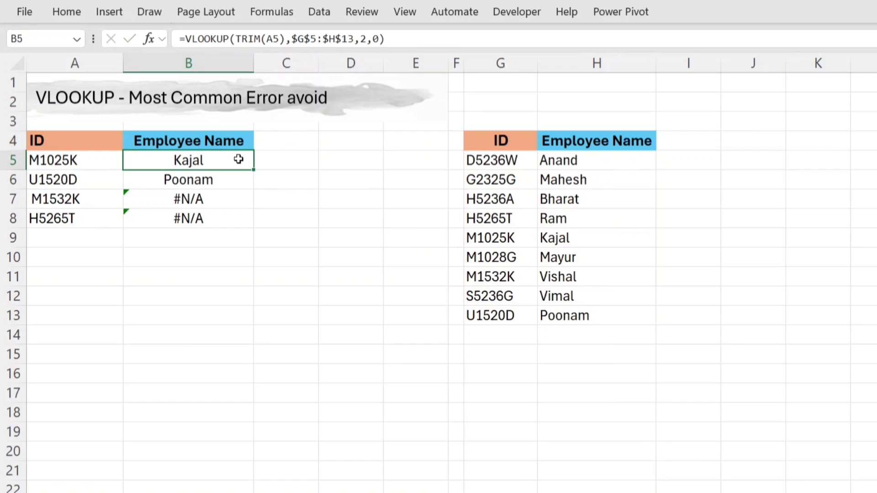
double_click(254, 169)
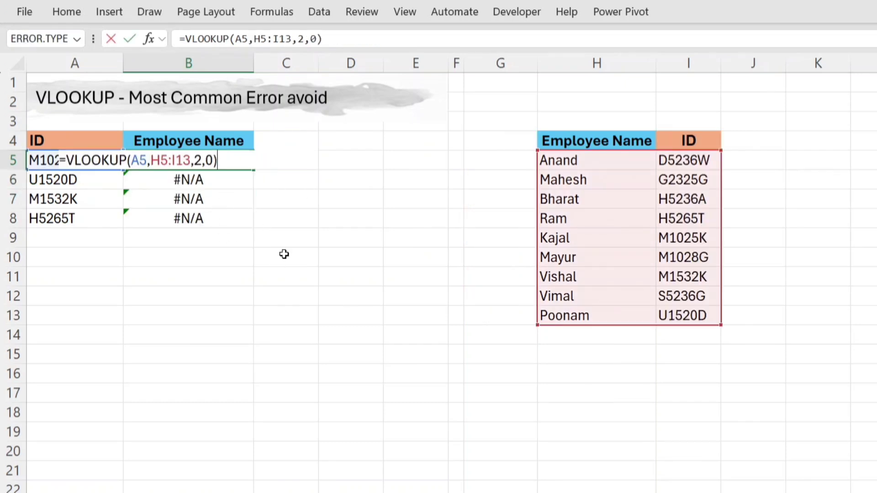
Inspect the table array of the B5 VLOOKUP against the column order of the reference table.
key(Escape)
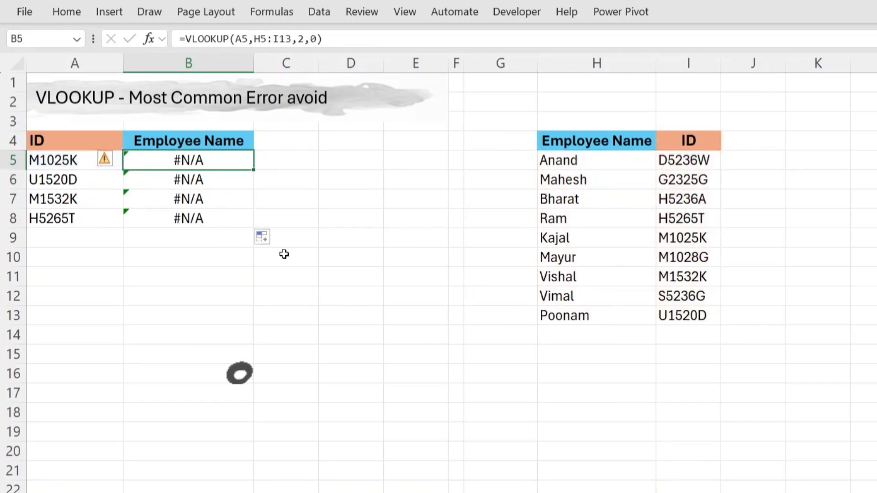
key(F2)
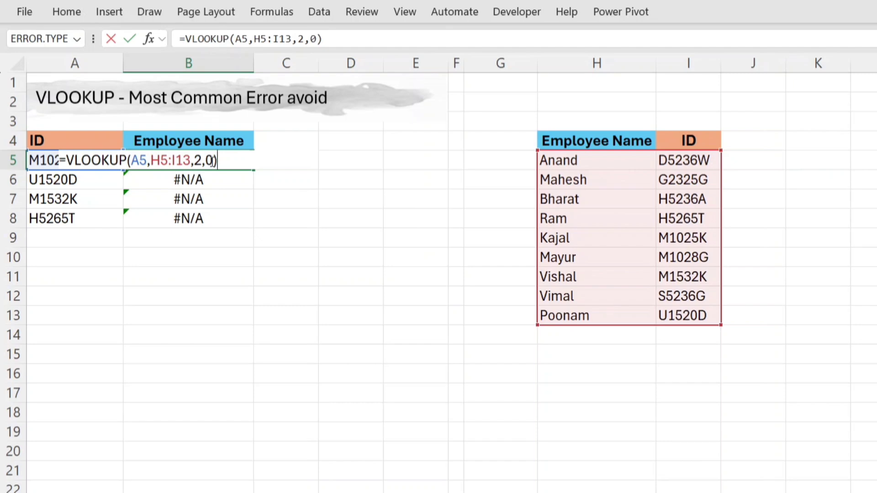
key(Escape)
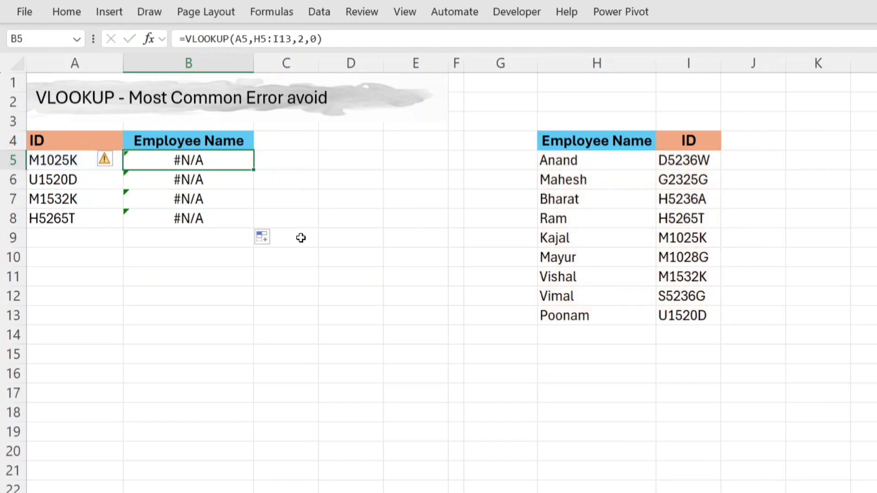
key(F2)
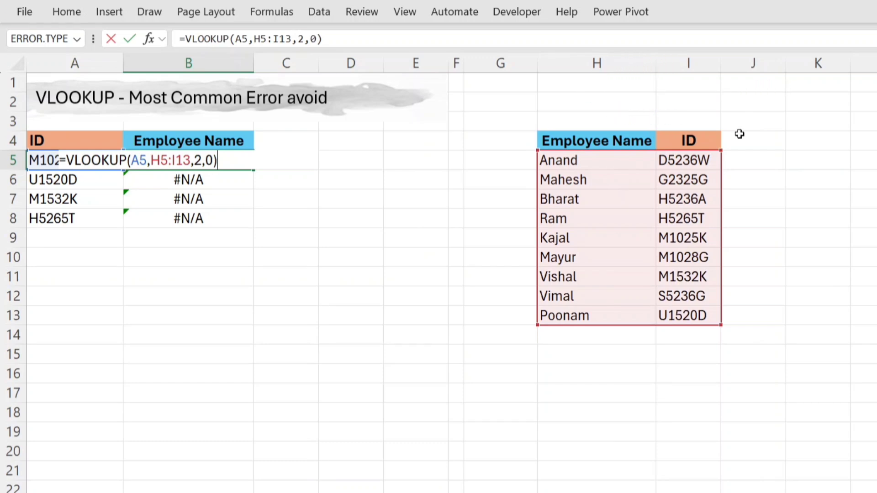
Move the ID column I4:I13 to G4:G13, ahead of the Employee Name column.
drag(688, 141, 689, 316)
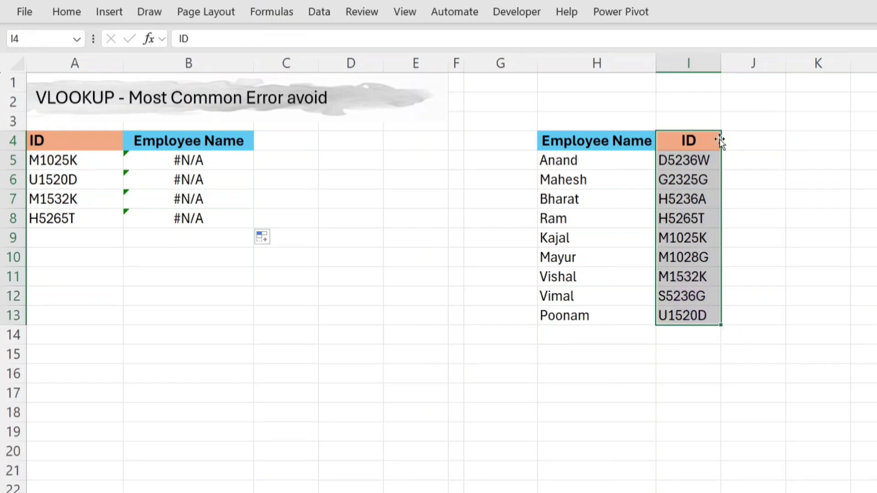
drag(720, 140, 521, 140)
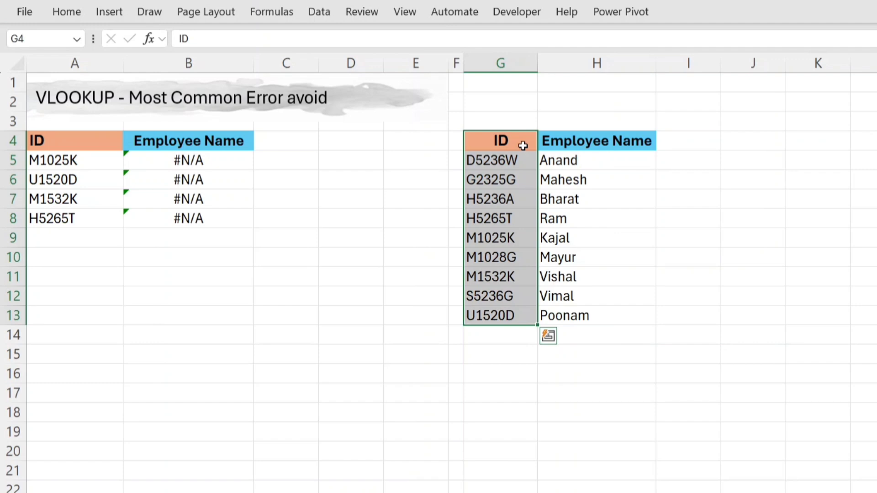
Change the table array of the B5 VLOOKUP to G5:H13 and fill the formula down to B8.
click(213, 162)
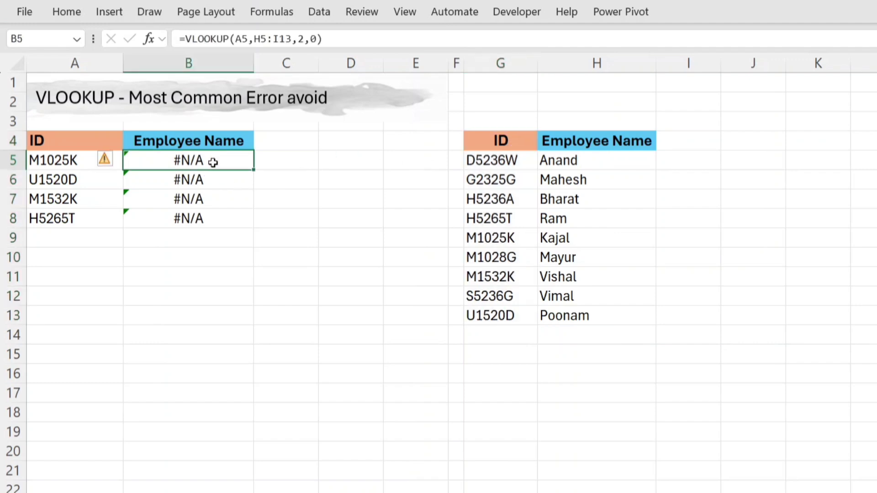
double_click(213, 162)
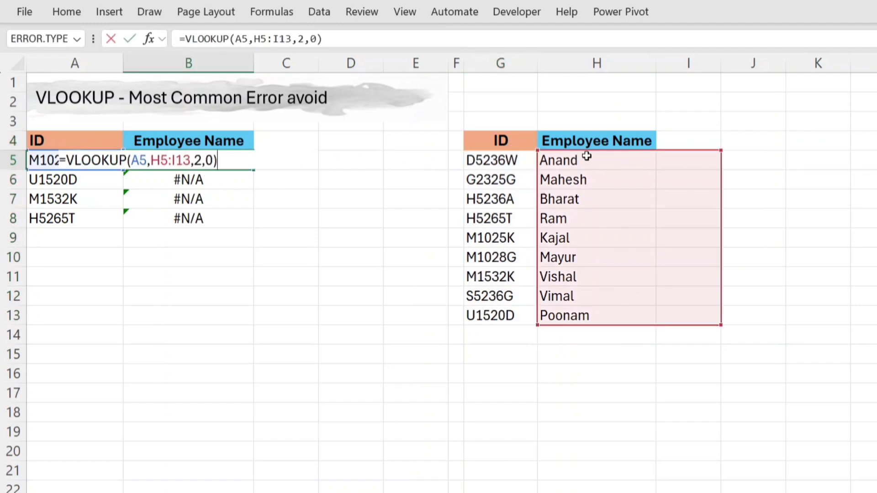
drag(605, 153, 517, 155)
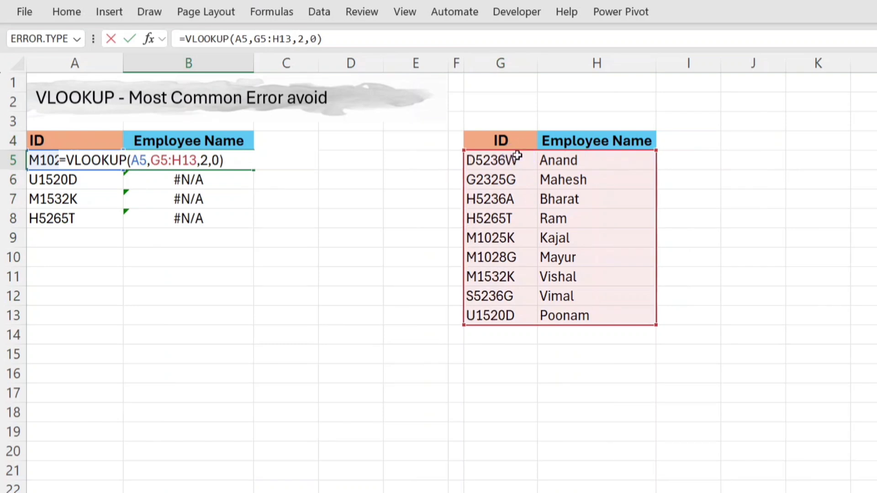
key(Return)
click(208, 158)
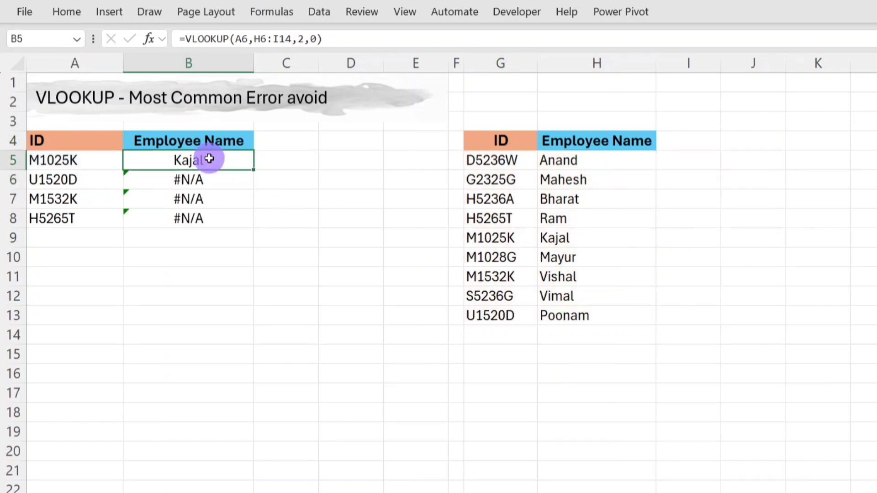
double_click(254, 169)
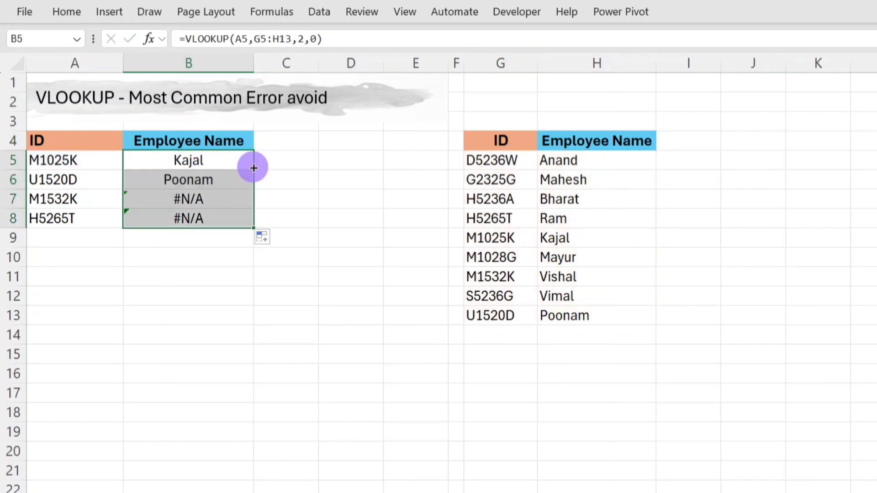
Change the final letter of the employee ID in A6 to T.
key(Down)
key(Left)
key(F2)
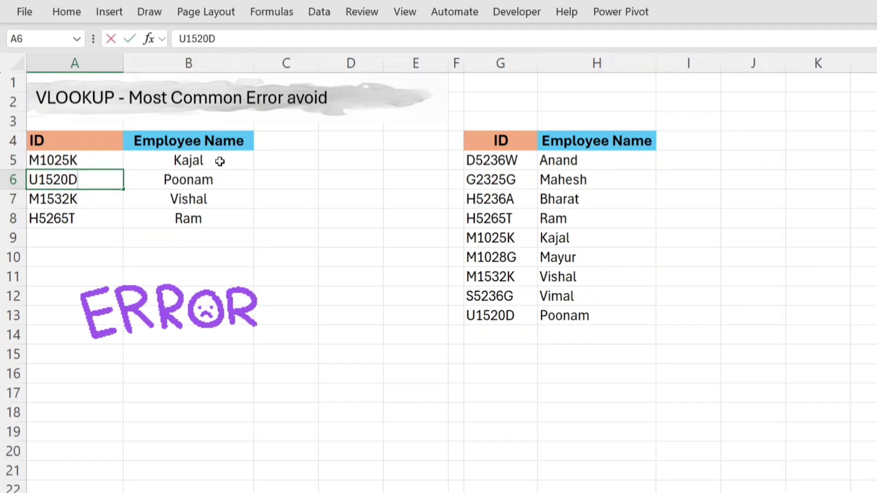
key(BackSpace)
text(T)
key(ctrl+Return)
key(Down)
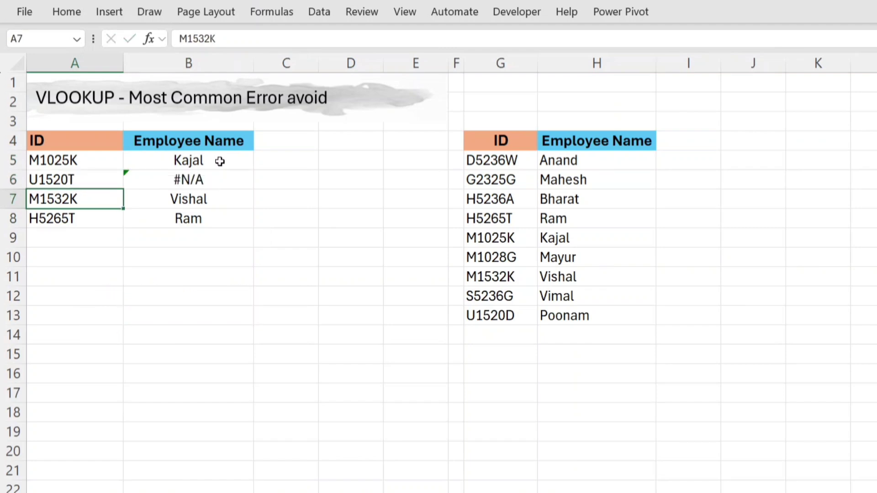
Clear the VLOOKUP formula from B6.
key(Up)
key(Right)
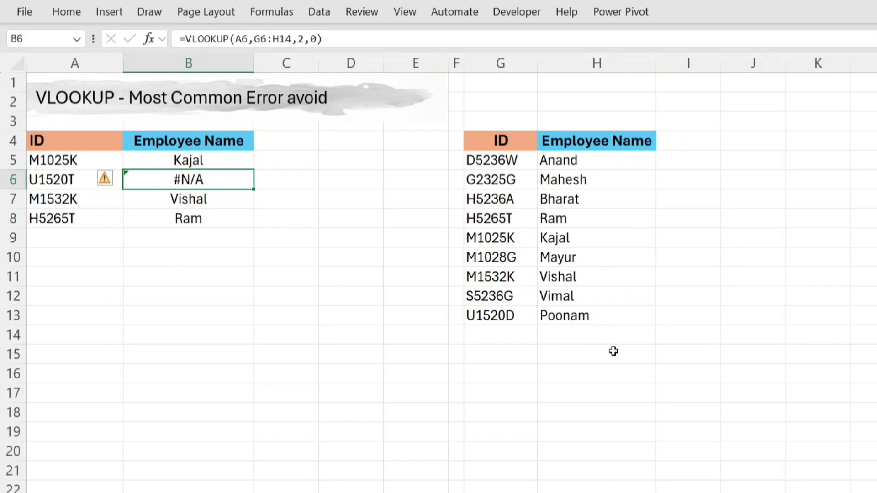
key(Up)
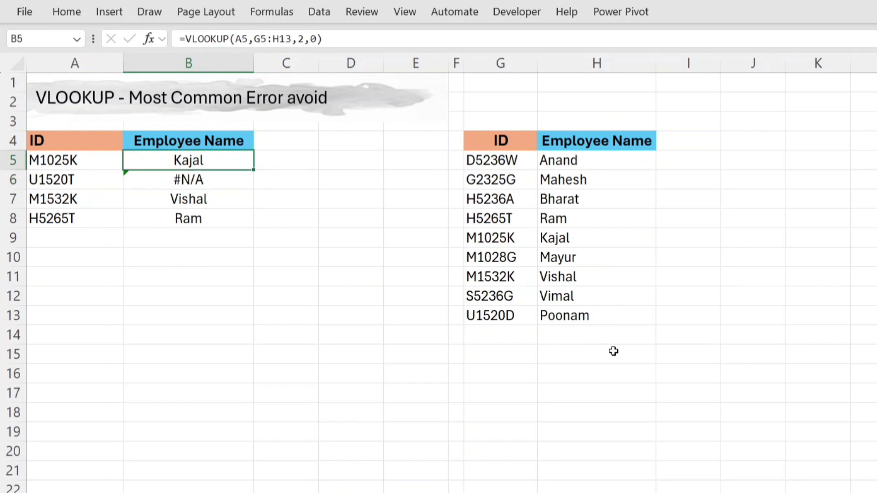
key(Down)
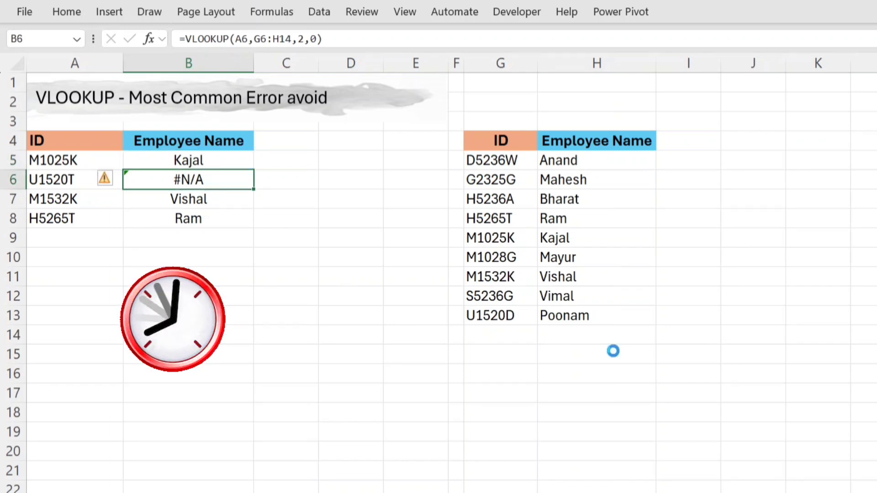
key(Delete)
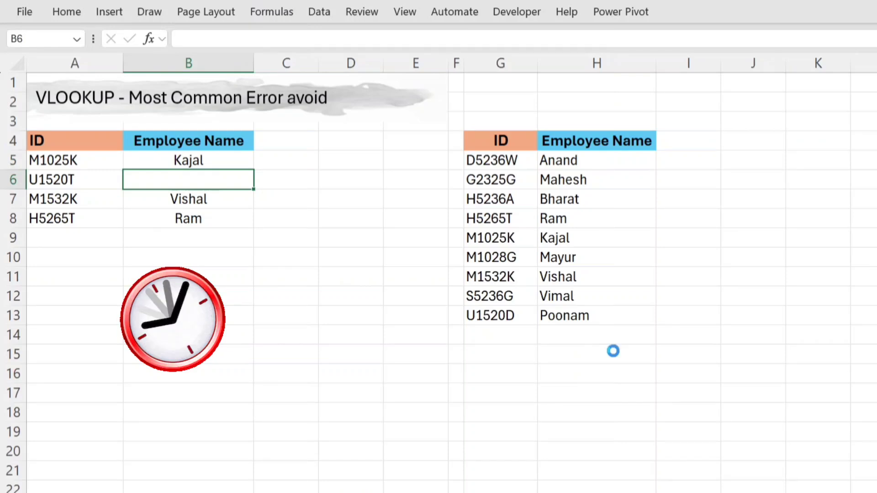
Undo the clearing of B6 and wrap the B5 VLOOKUP in IFERROR with "NOT AVAILABLE" as the value if error.
key(ctrl+z)
key(Up)
key(F2)
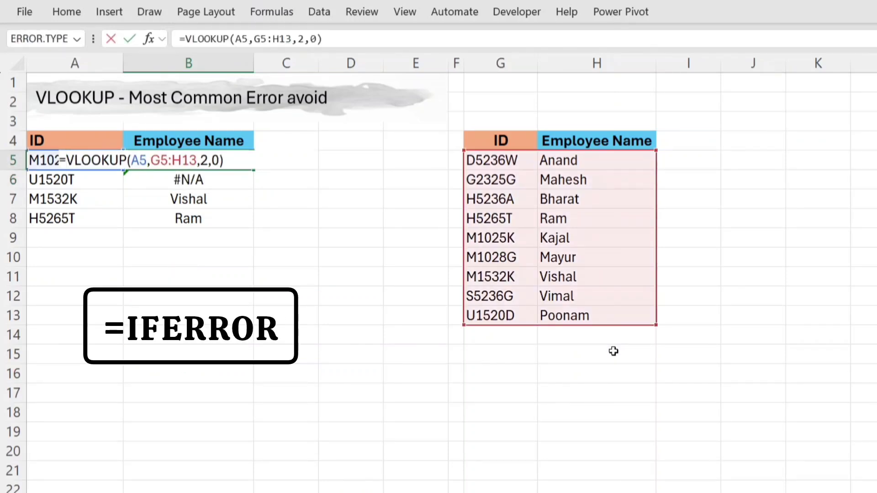
text(IFER)
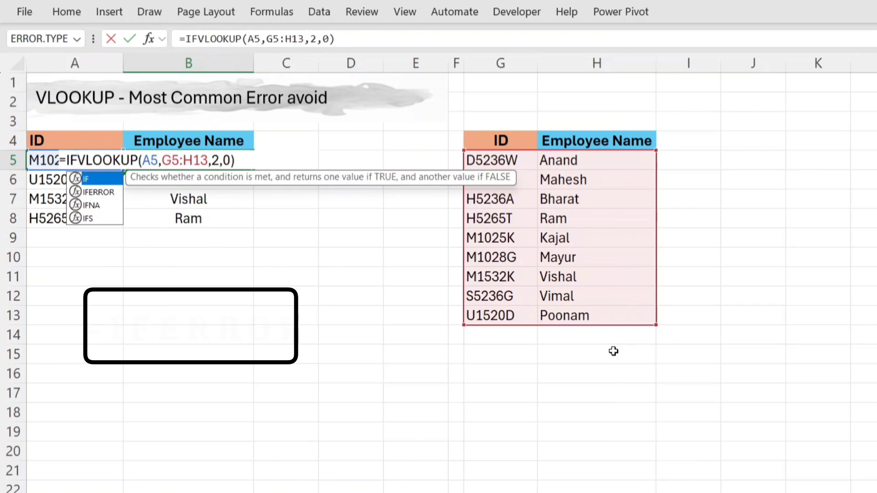
text(ROR()
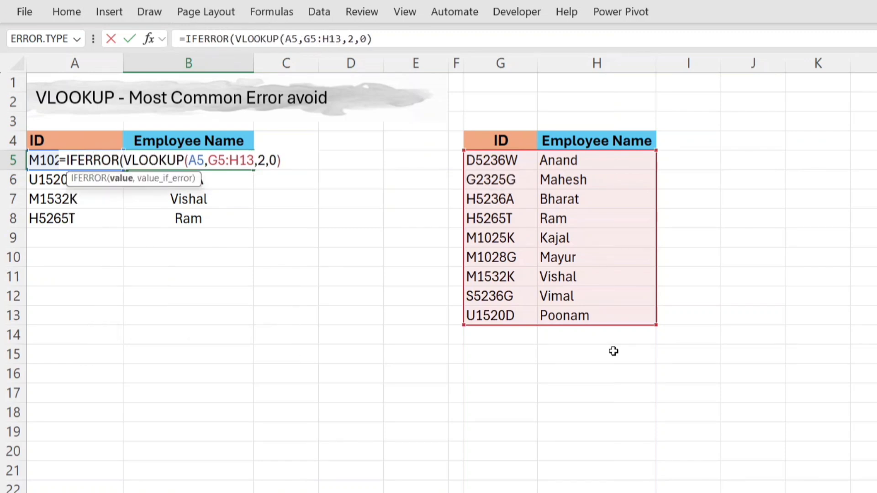
key(Right)
key(Right)
key(Right)
key(Right)
key(Right)
key(Right)
key(Right)
key(Right)
key(Right)
key(Right)
key(Right)
key(Right)
key(Right)
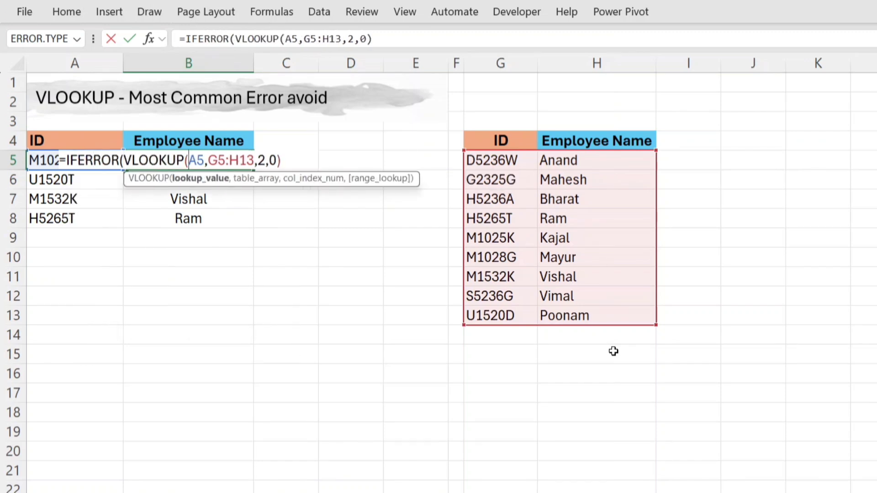
key(Right)
key(Right)
key(Right)
key(Right)
key(Right)
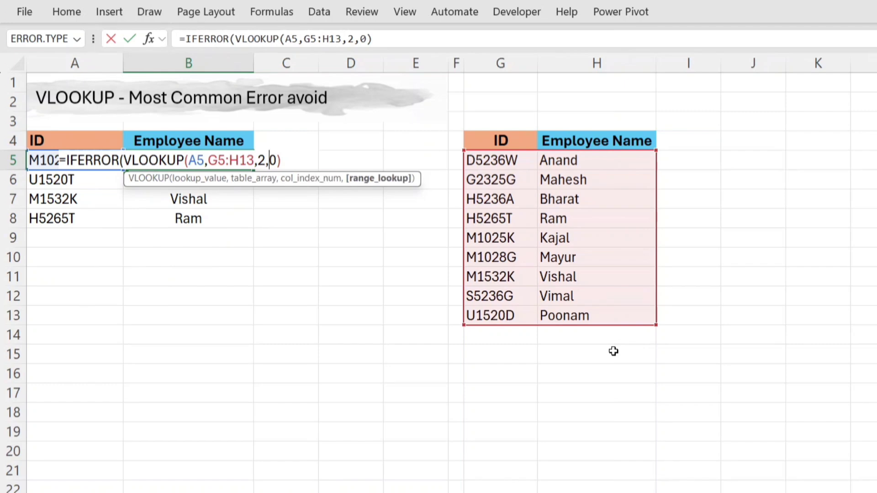
text(,)
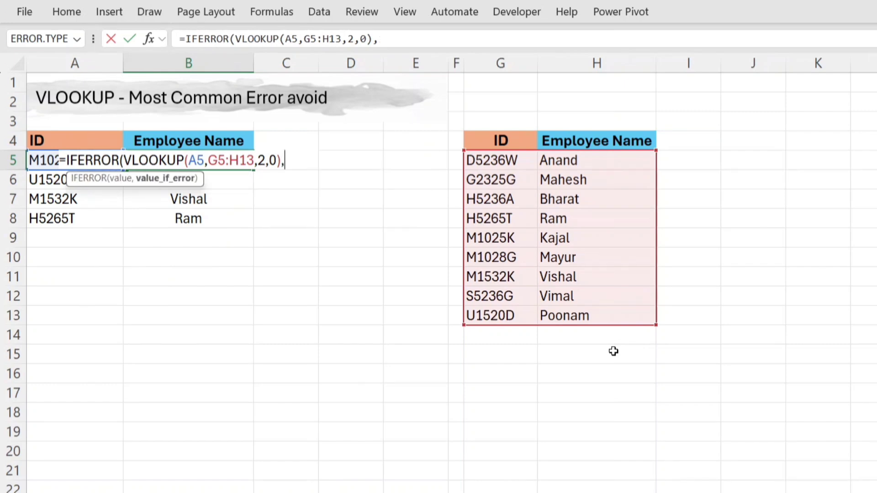
text("NOT AV)
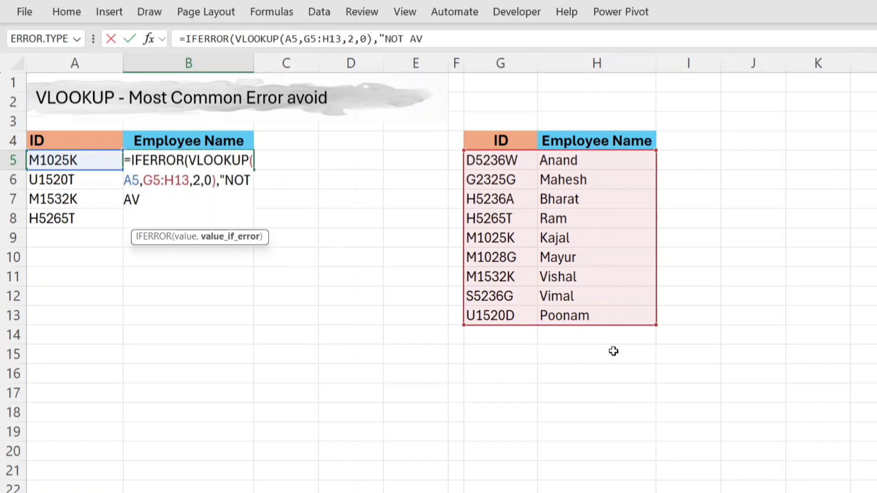
text(AILABLE)
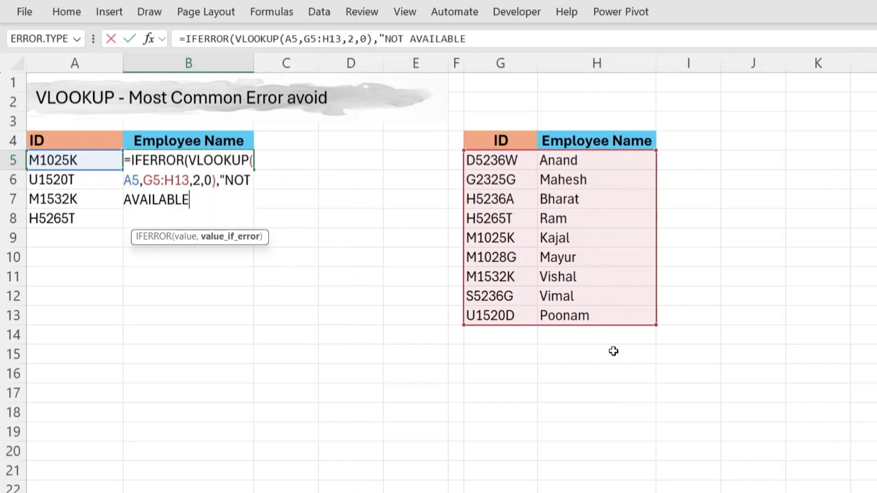
text("))
key(Return)
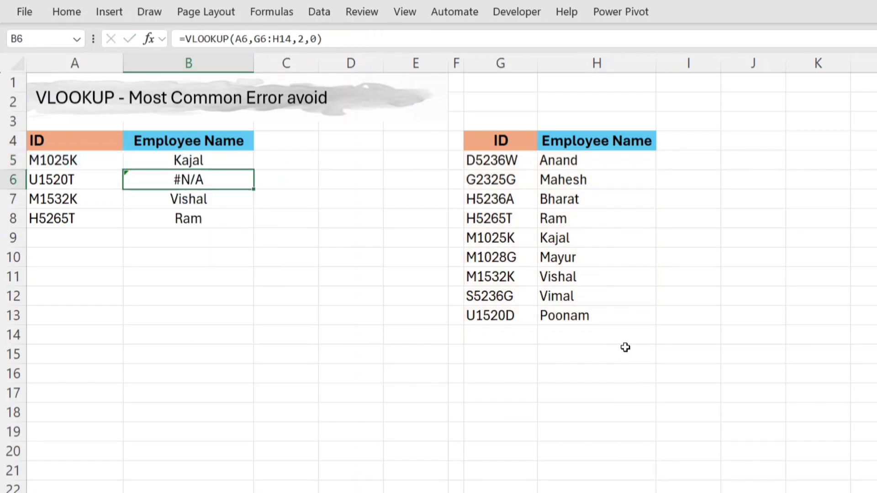
Fill the IFERROR formula from B5 down to B8.
click(233, 155)
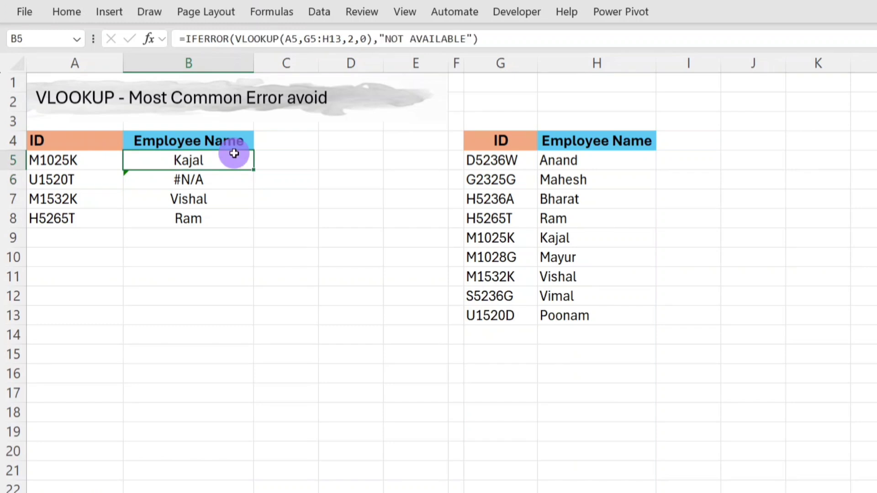
double_click(253, 168)
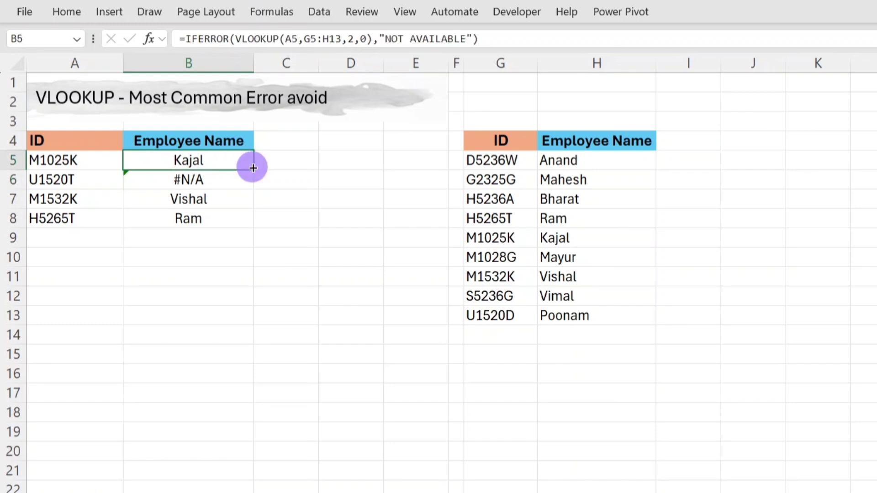
click(46, 172)
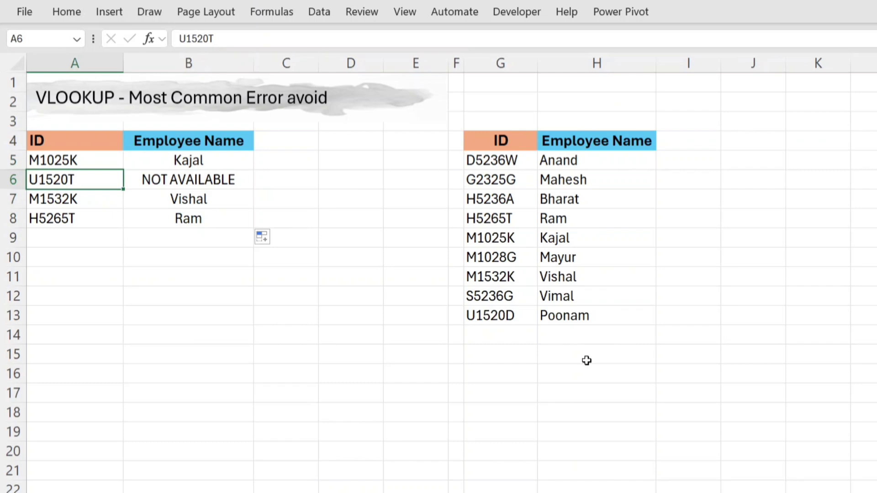
click(358, 282)
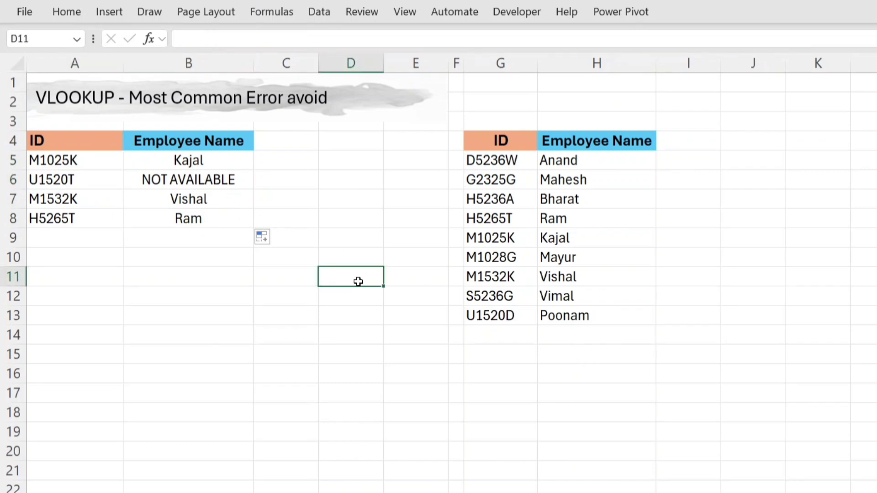